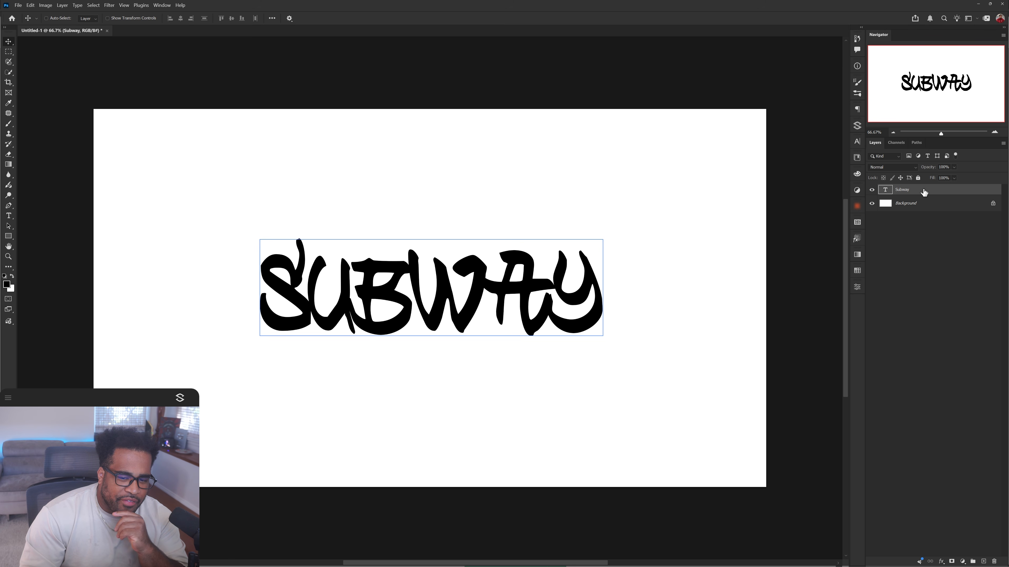
- Convert the Subway text layer to a smart object, keeping it in its original position
right_click(943, 191)
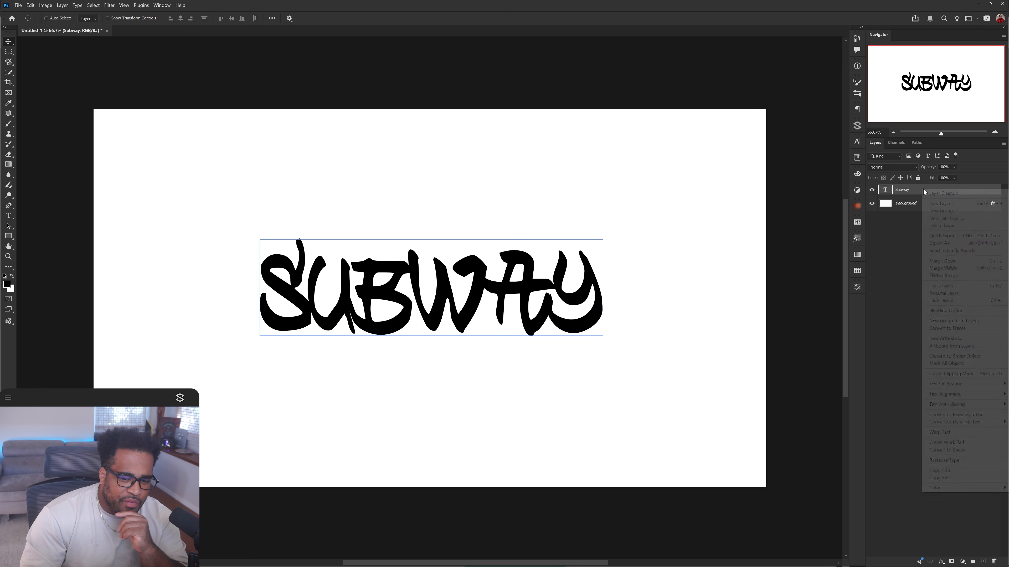
left_click(968, 356)
left_click_drag(551, 296, 540, 274)
key("ctrl+z")
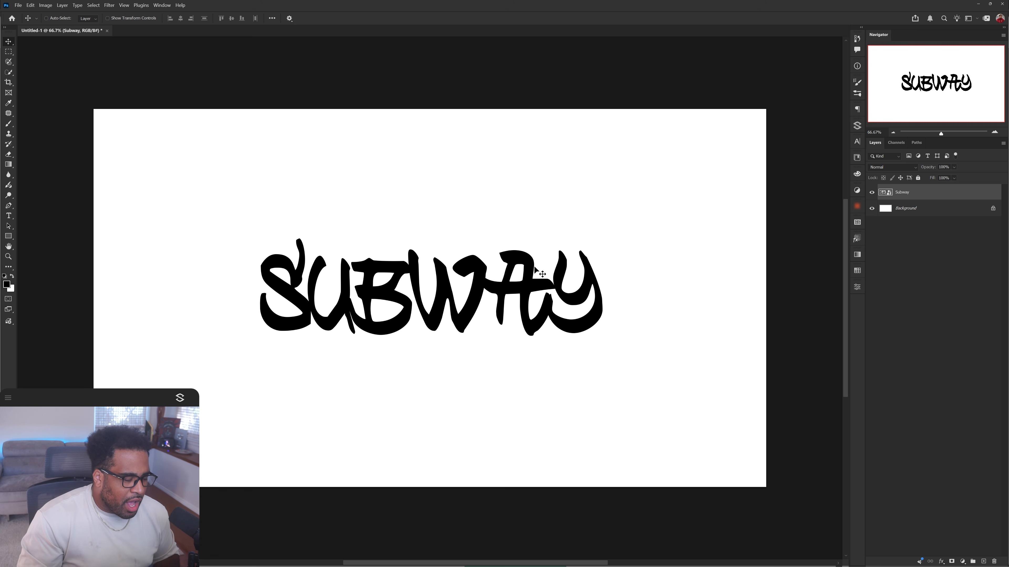
- Apply a Gaussian Blur with a radius of about 10 pixels to the Subway smart object
left_click(108, 5)
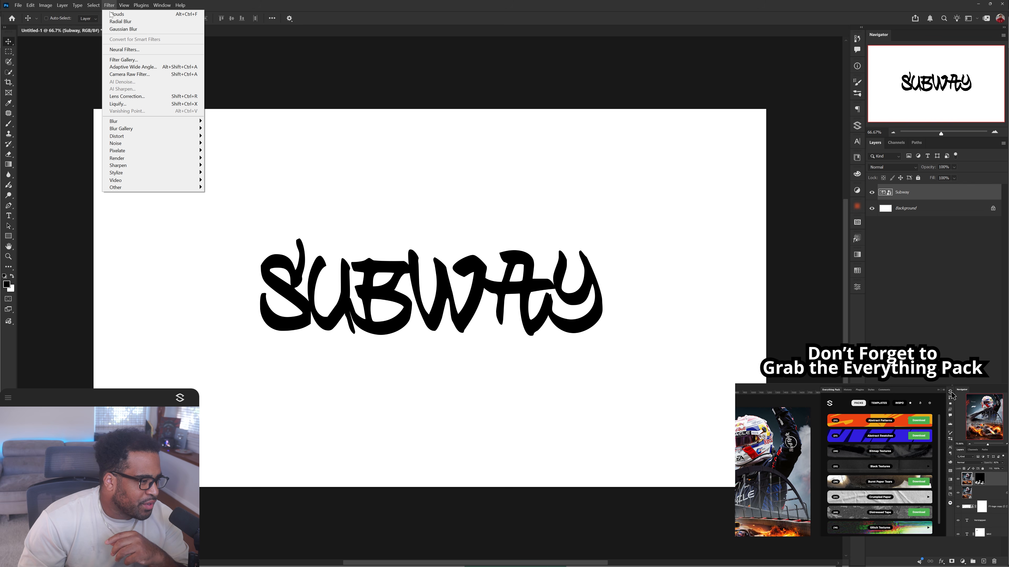
mouse_move(187, 119)
left_click(218, 151)
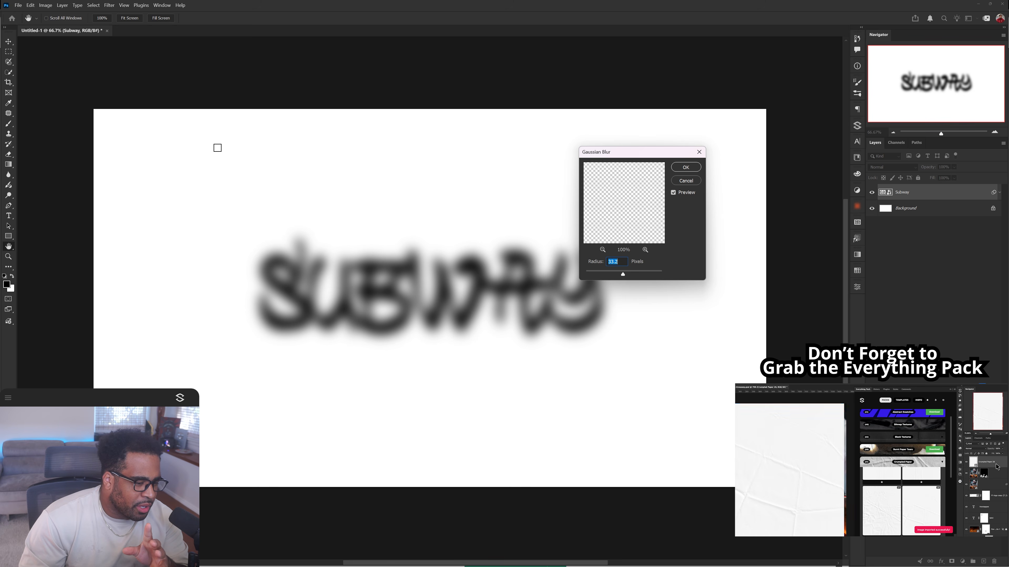
left_click_drag(599, 272, 616, 274)
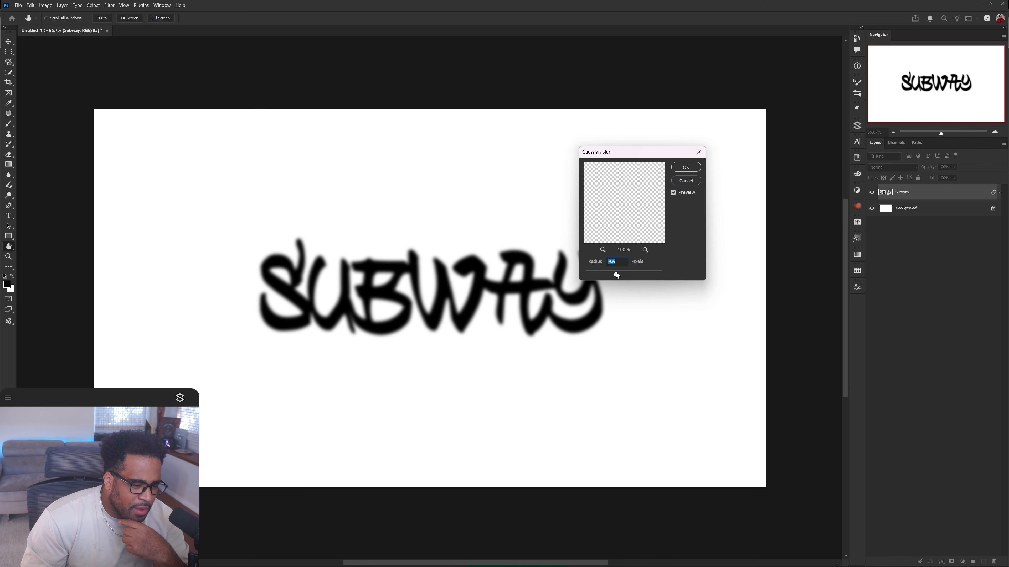
left_click(686, 170)
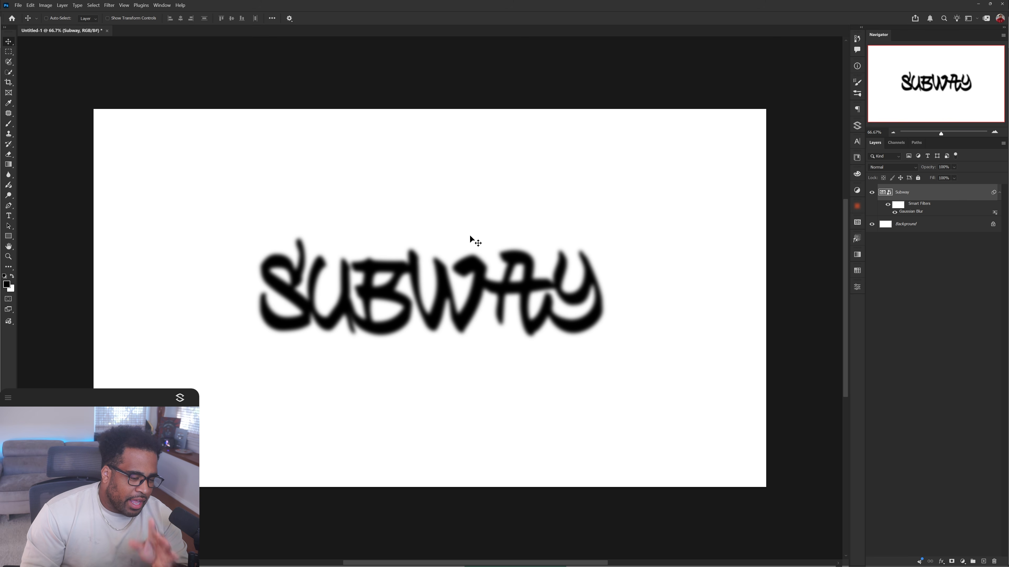
- Apply a Radial Blur to the Subway layer with amount 10, the Spin method and Best quality
left_click(109, 6)
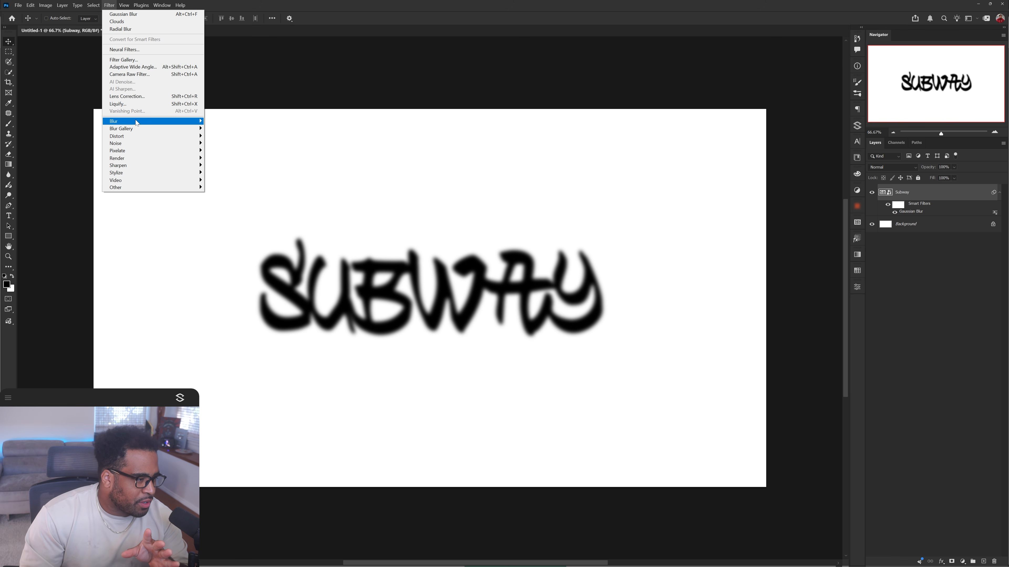
mouse_move(136, 124)
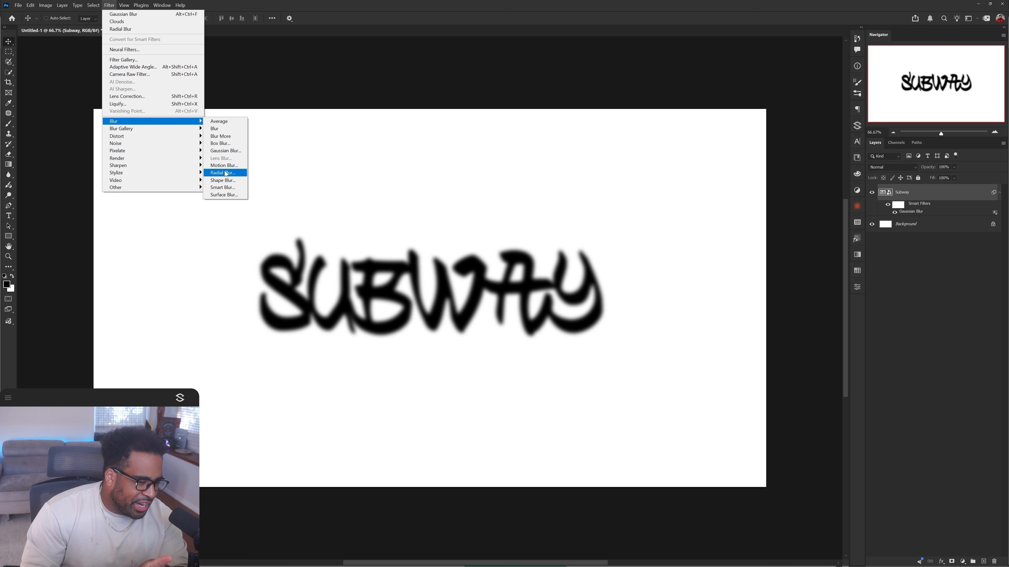
left_click(222, 172)
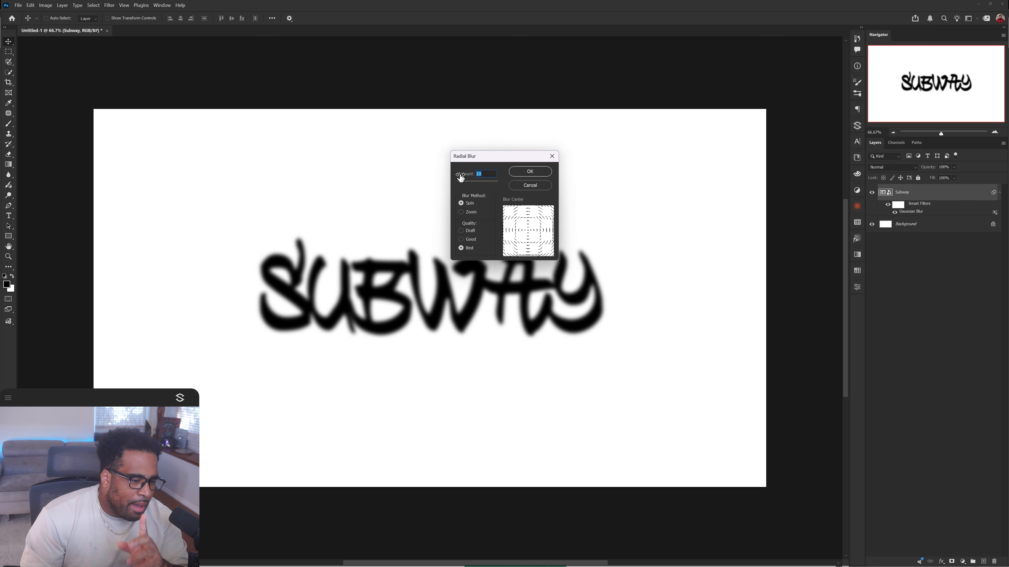
left_click(469, 204)
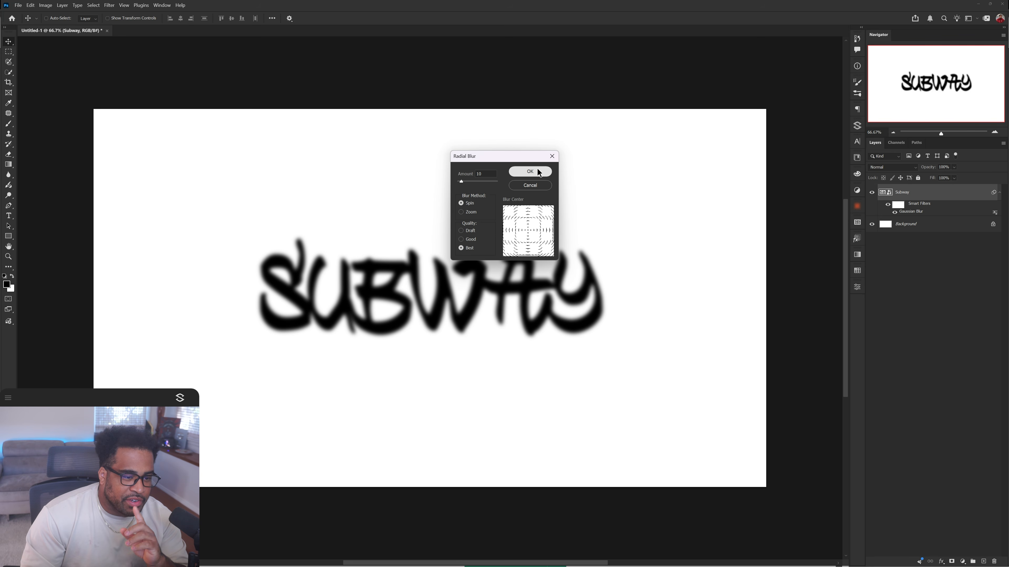
left_click(529, 171)
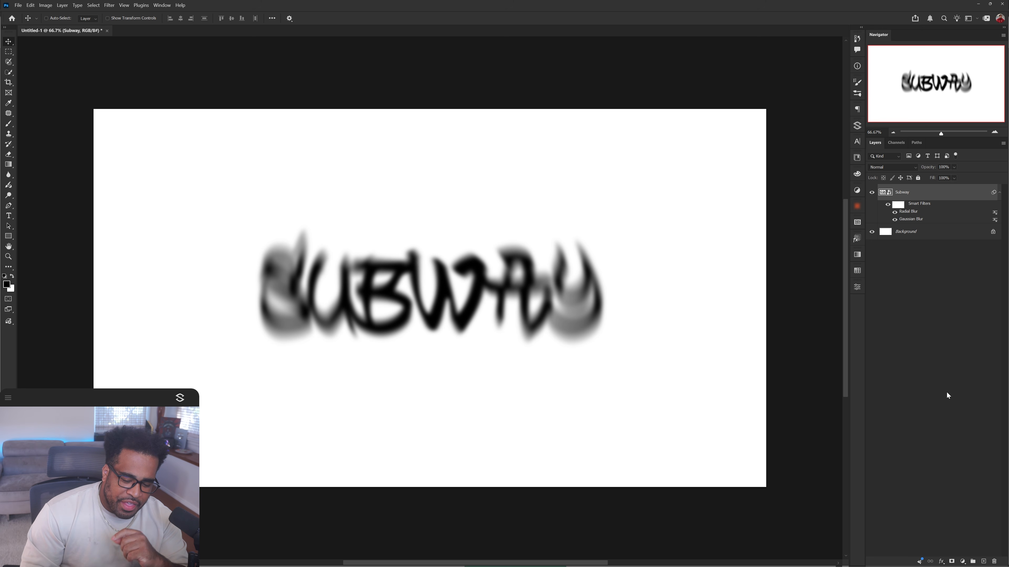
- Add a Threshold adjustment layer above the Subway layer and set its level to 158
left_click(962, 561)
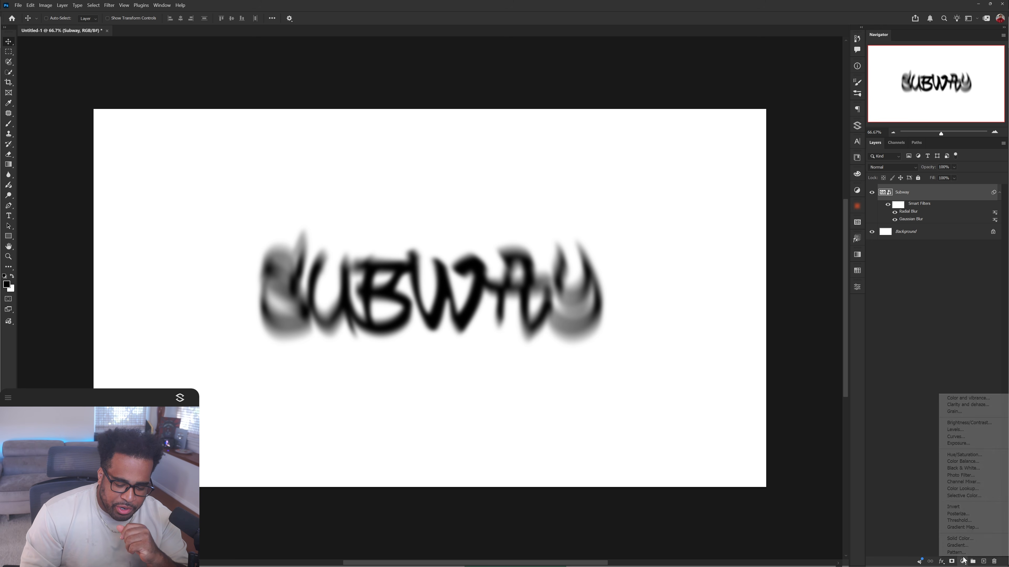
left_click(962, 523)
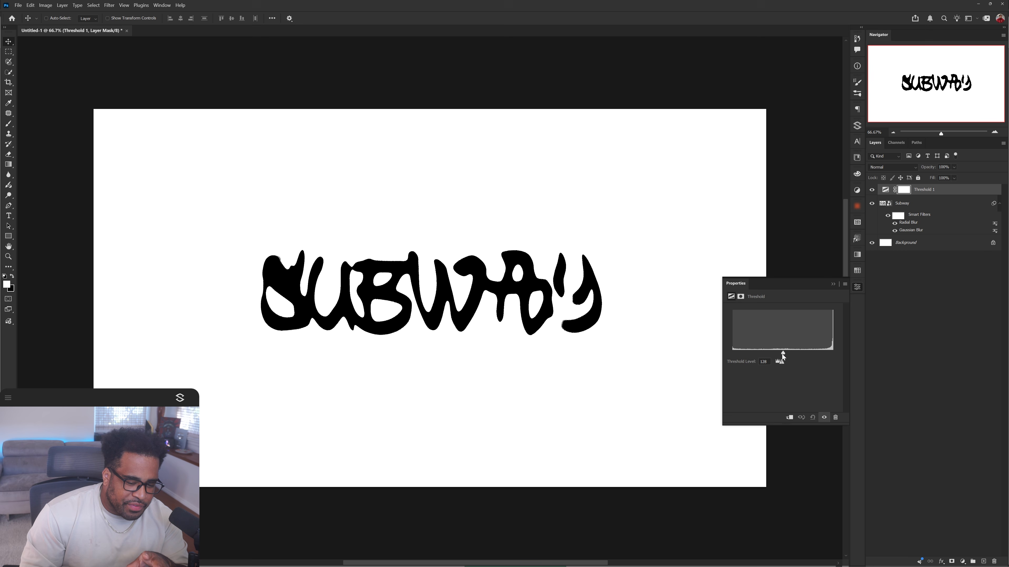
mouse_move(782, 355)
left_mouse_down()
mouse_move(768, 353)
mouse_move(795, 351)
left_mouse_up()
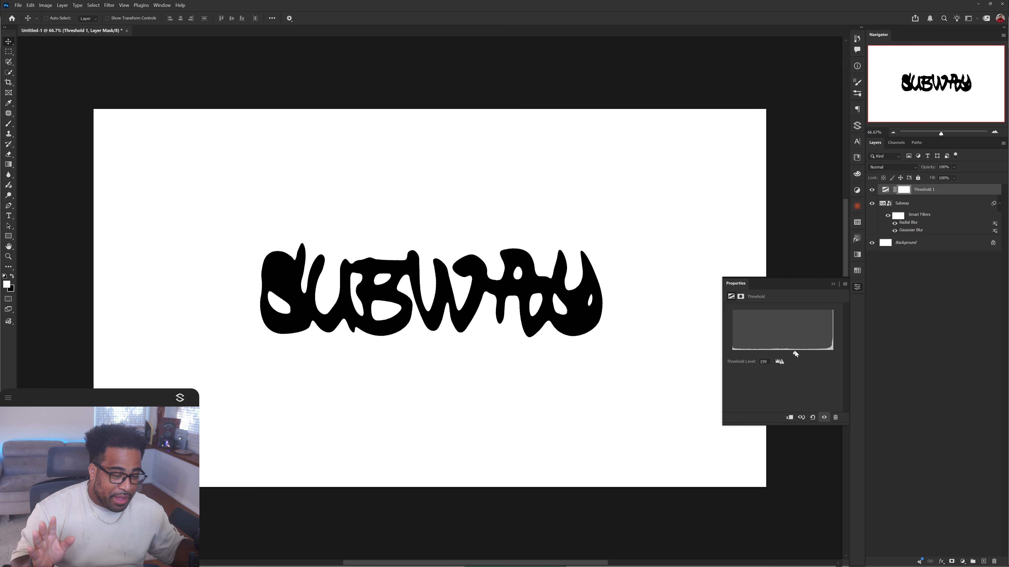
- Reopen the Gaussian Blur smart filter on the Subway layer, readjust its radius and apply it
left_click(914, 203)
double_click(911, 230)
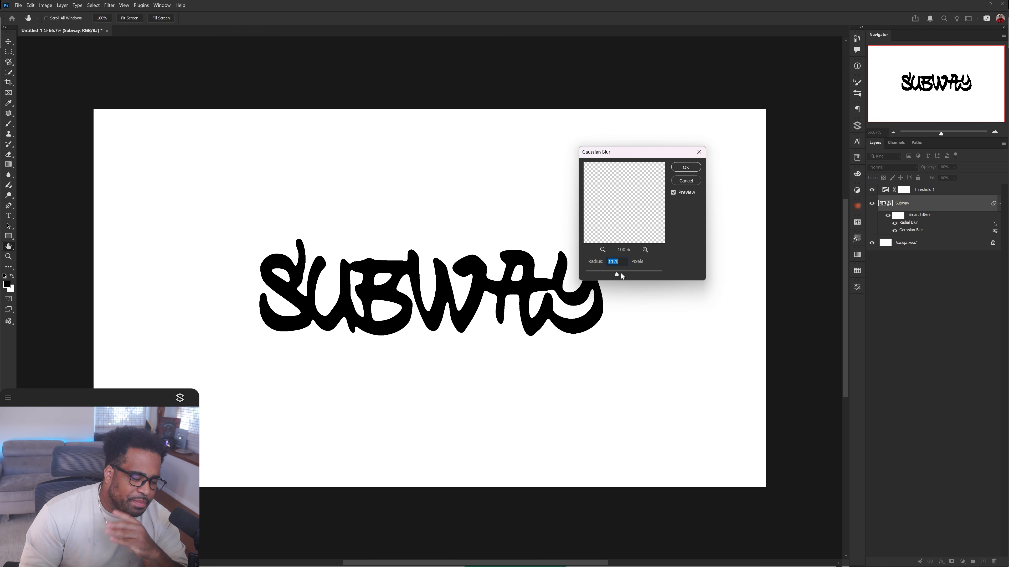
left_click_drag(620, 272, 617, 273)
left_click(686, 167)
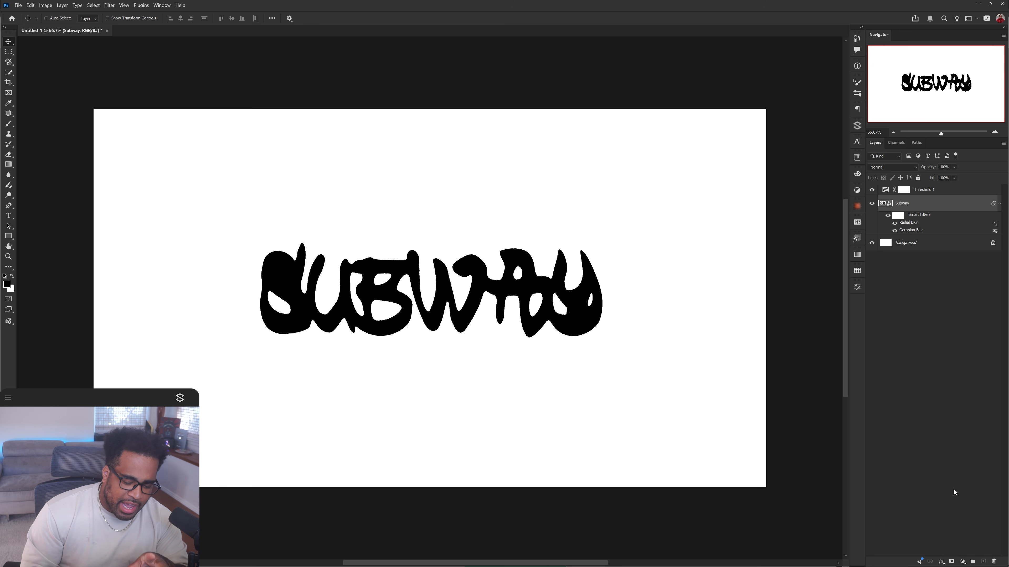
- Add a Grain adjustment layer between the Subway and Threshold layers with an amount of 32
left_click(963, 560)
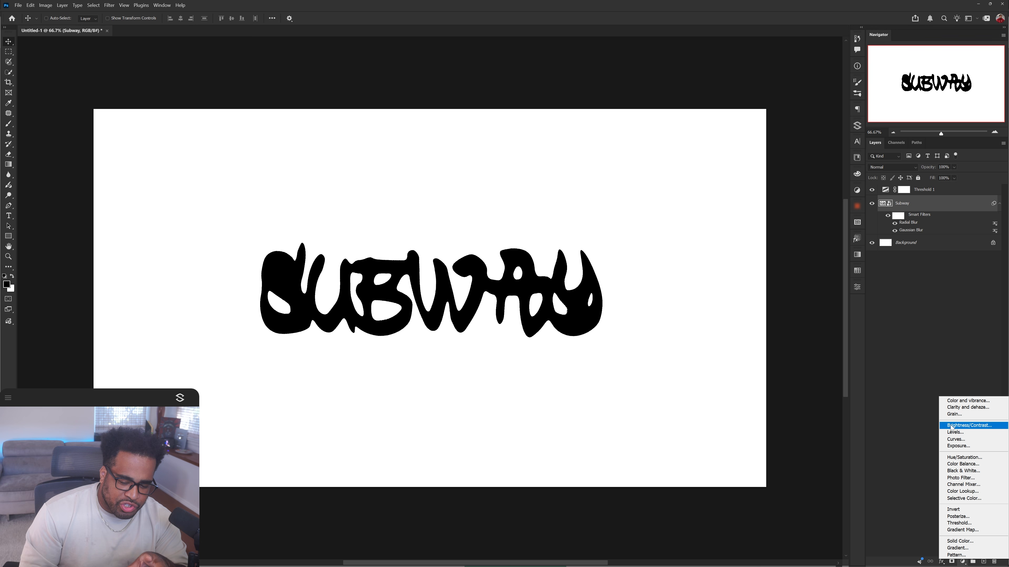
left_click(952, 415)
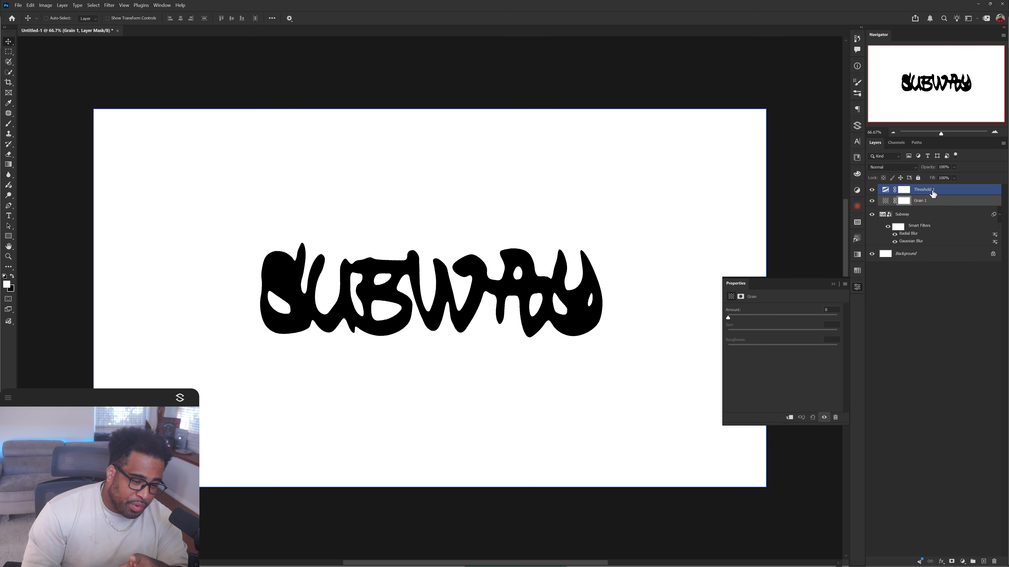
left_click_drag(739, 318, 763, 317)
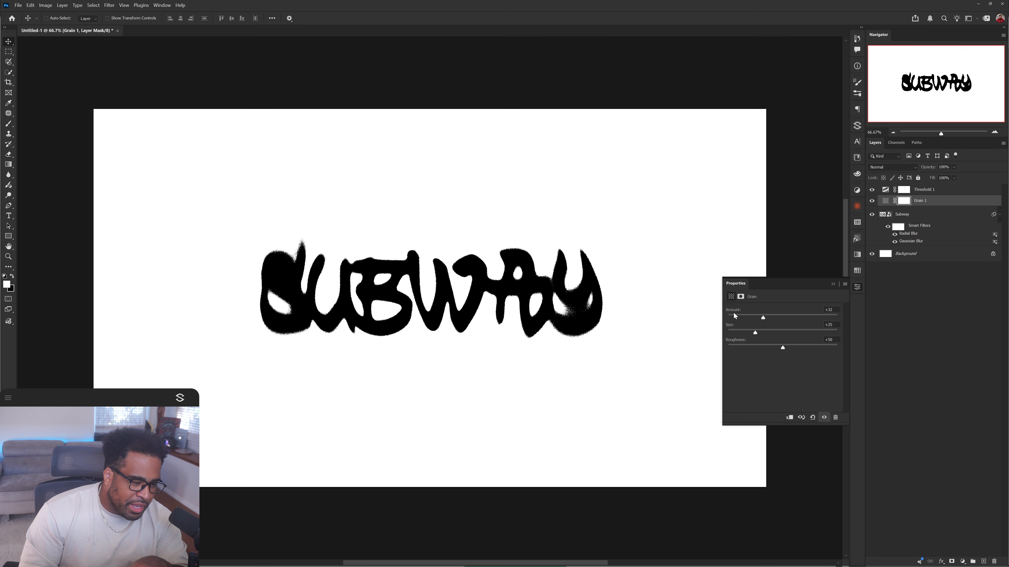
- Refine the Grain adjustment to amount 33, size 0 and roughness 27
scroll(418, 285, "up", 3)
scroll(419, 286, "up", 3)
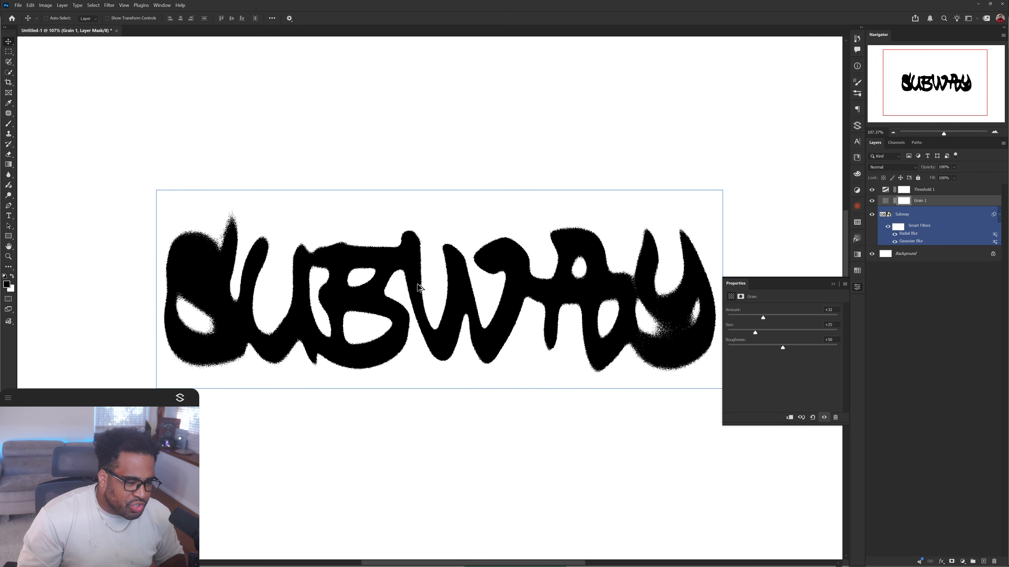
left_click_drag(764, 314, 717, 328)
left_click_drag(782, 347, 763, 318)
scroll(598, 293, "down", 2)
left_click_drag(618, 276, 613, 299)
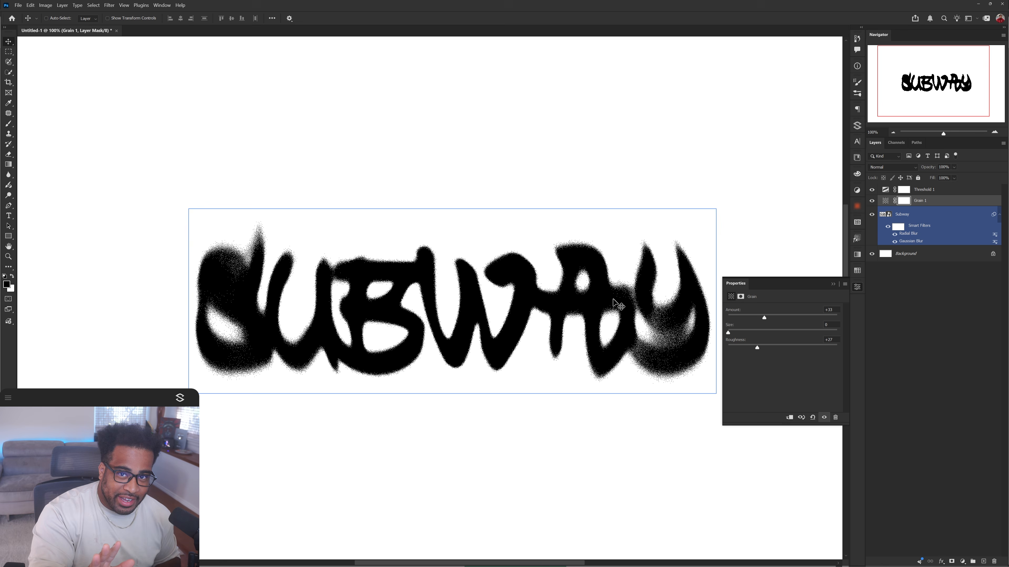
- Add a pattern fill layer above Grain using the horizontal-line pattern from Sesohq_Pattern_Pack, blended with Hard Mix
left_click(930, 205)
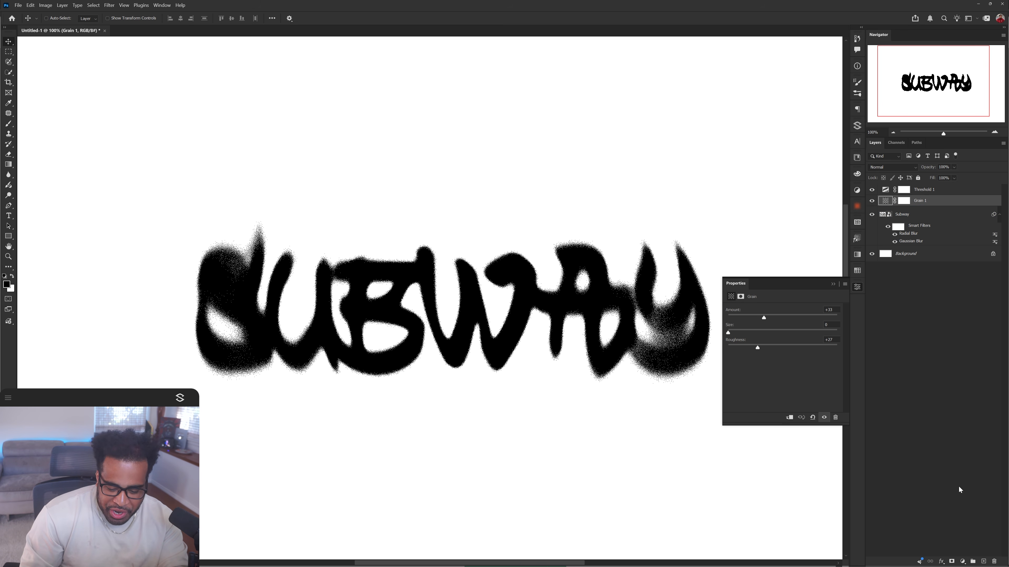
left_click(963, 562)
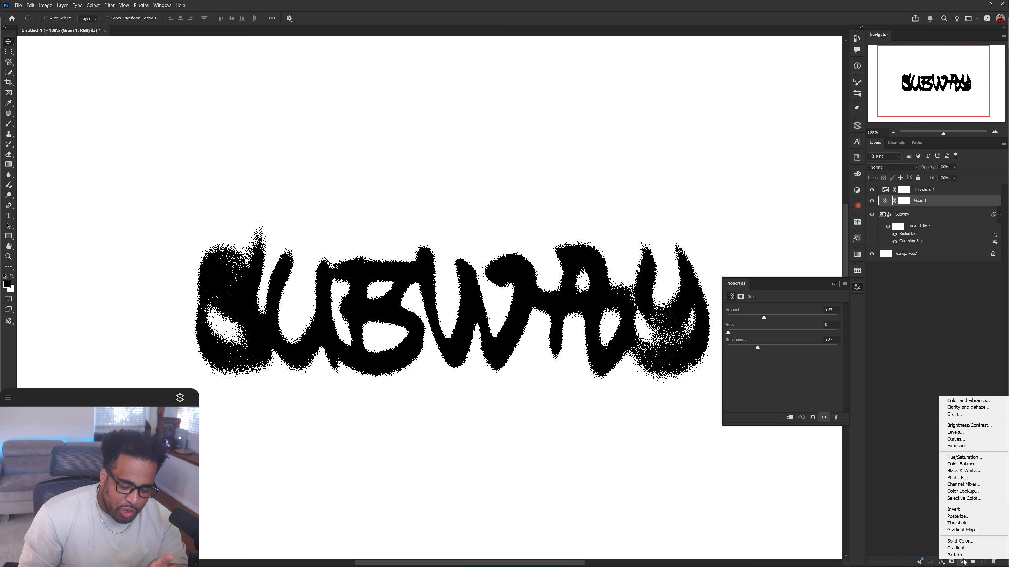
left_click(966, 555)
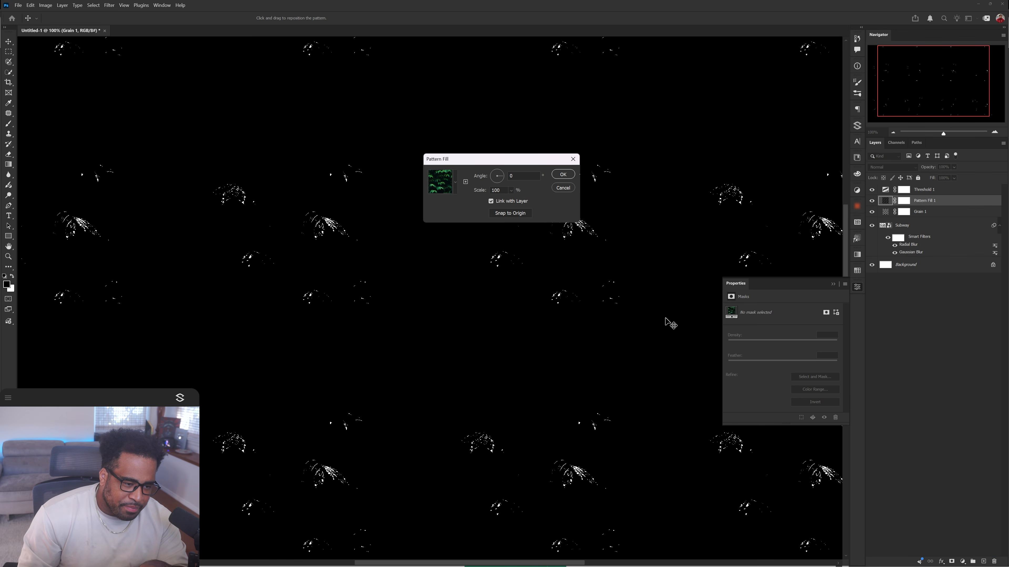
left_click(455, 181)
left_click(473, 262)
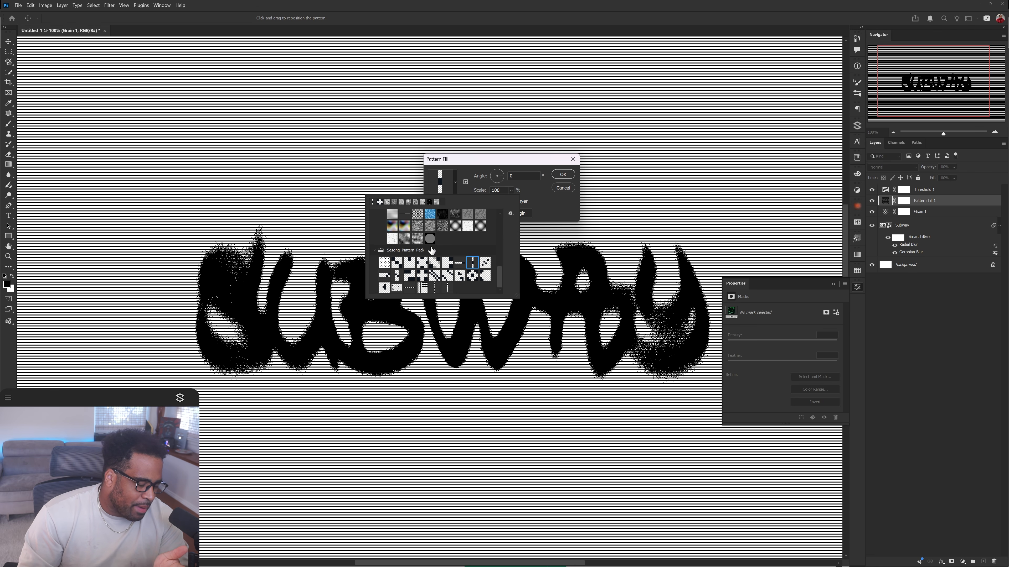
left_click(520, 204)
left_click(563, 174)
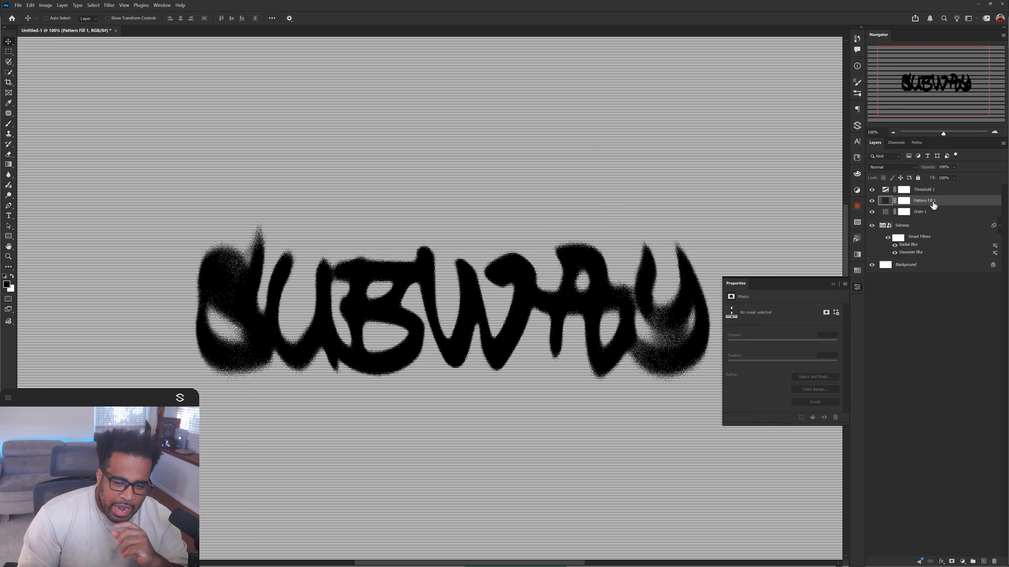
left_click(885, 166)
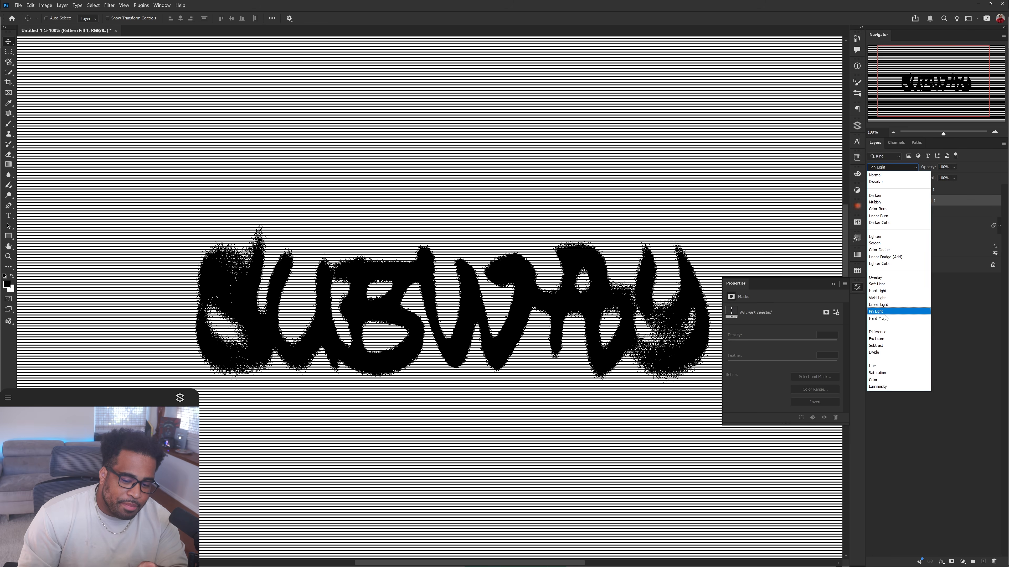
left_click(876, 319)
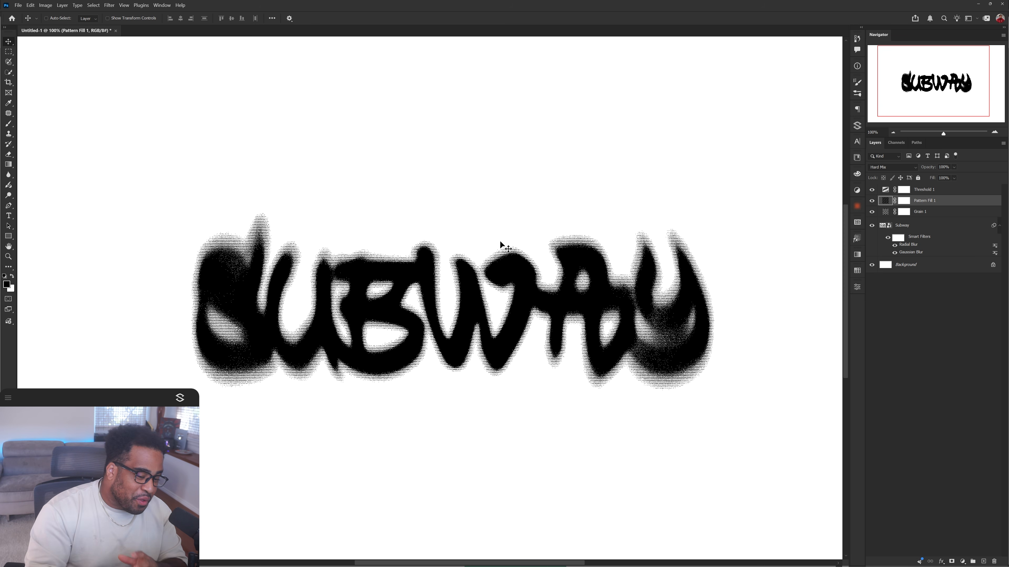
- Lower the Threshold adjustment layer's level to 96
left_click(885, 193)
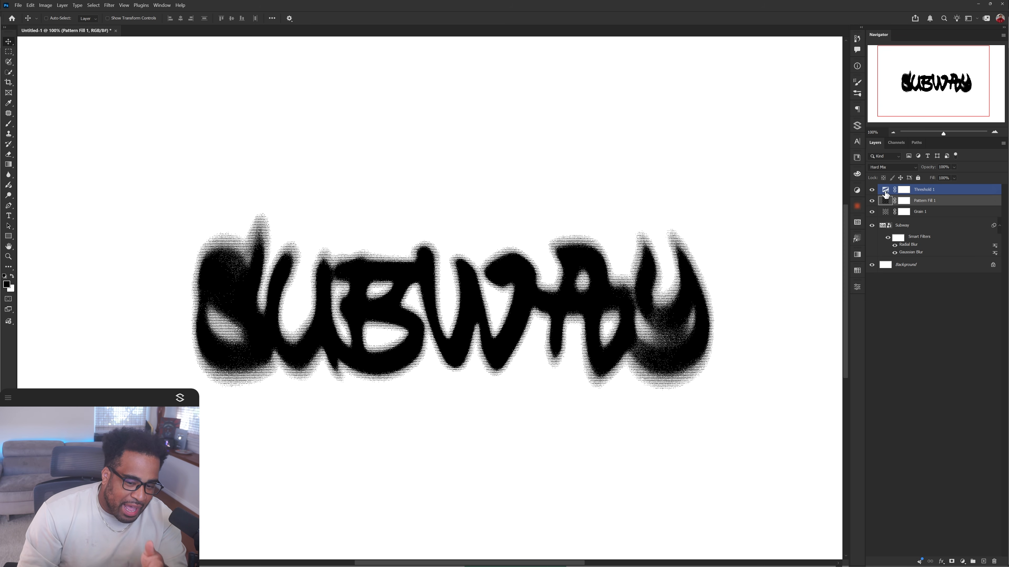
double_click(886, 192)
mouse_move(787, 352)
left_mouse_down()
mouse_move(757, 352)
mouse_move(770, 354)
left_mouse_up()
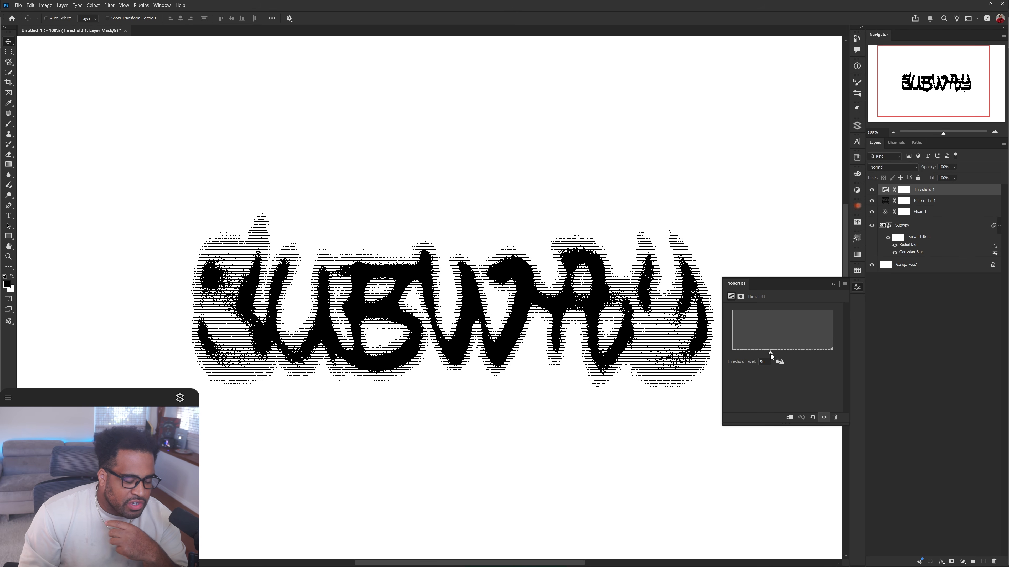
- Try several other Sesohq_Pattern_Pack patterns on the pattern fill layer, returning to the horizontal-line pattern
left_click(888, 204)
double_click(886, 205)
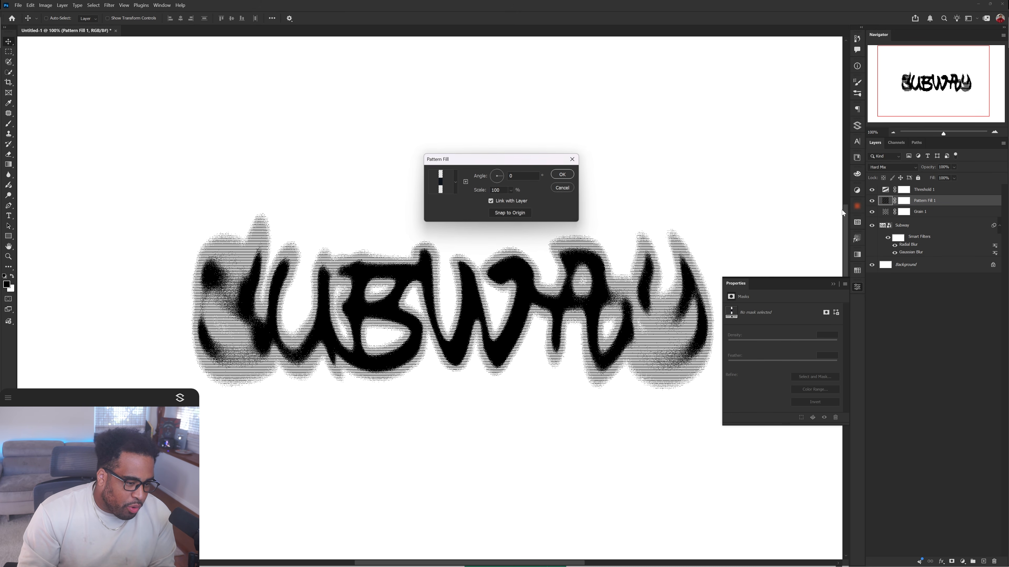
left_click(444, 185)
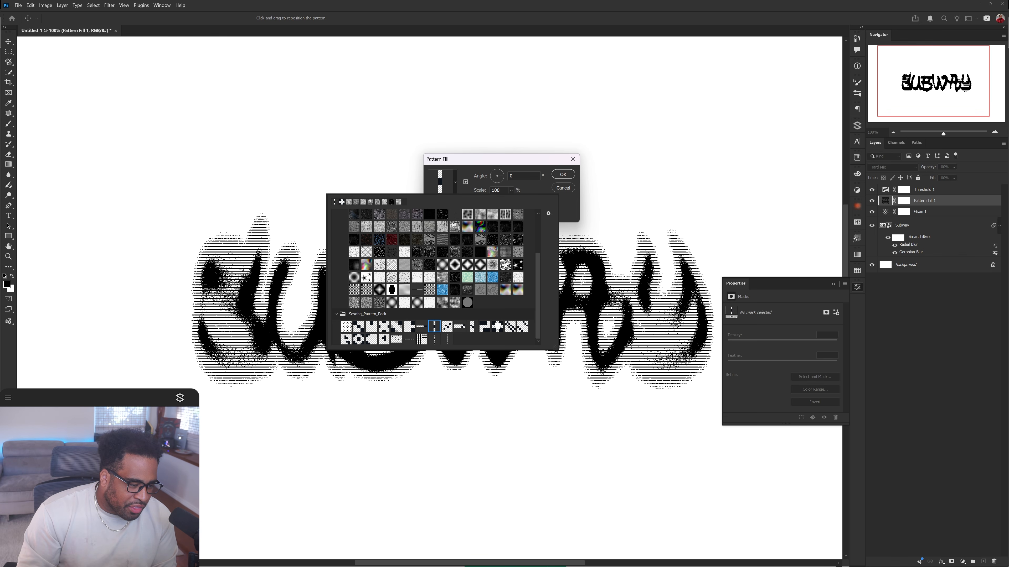
left_click(497, 327)
left_click(510, 326)
left_click(523, 326)
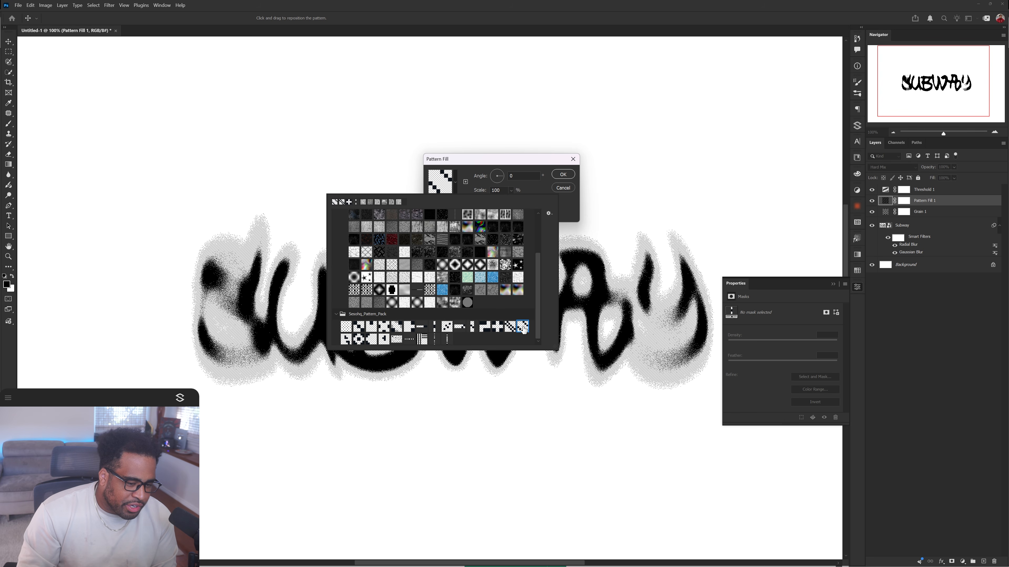
left_click(412, 326)
left_click(384, 327)
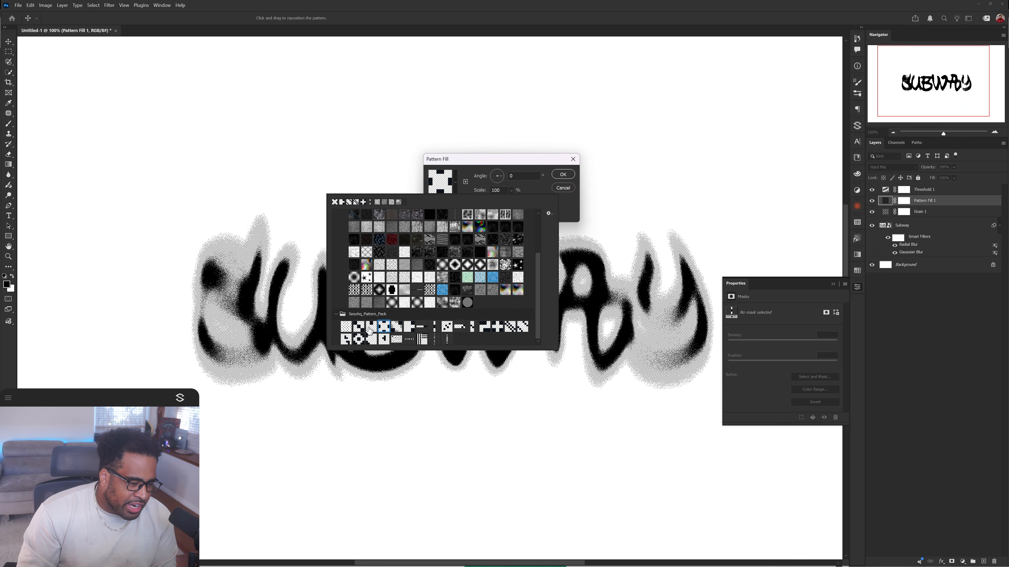
left_click(371, 327)
left_click(365, 340)
left_click(358, 338)
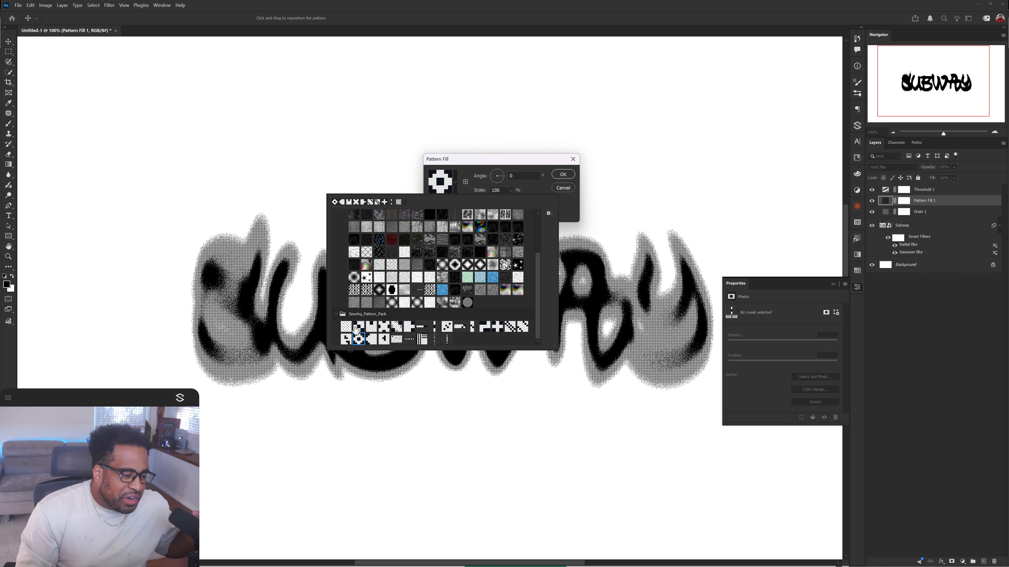
left_click(358, 326)
left_click(346, 327)
left_click(415, 339)
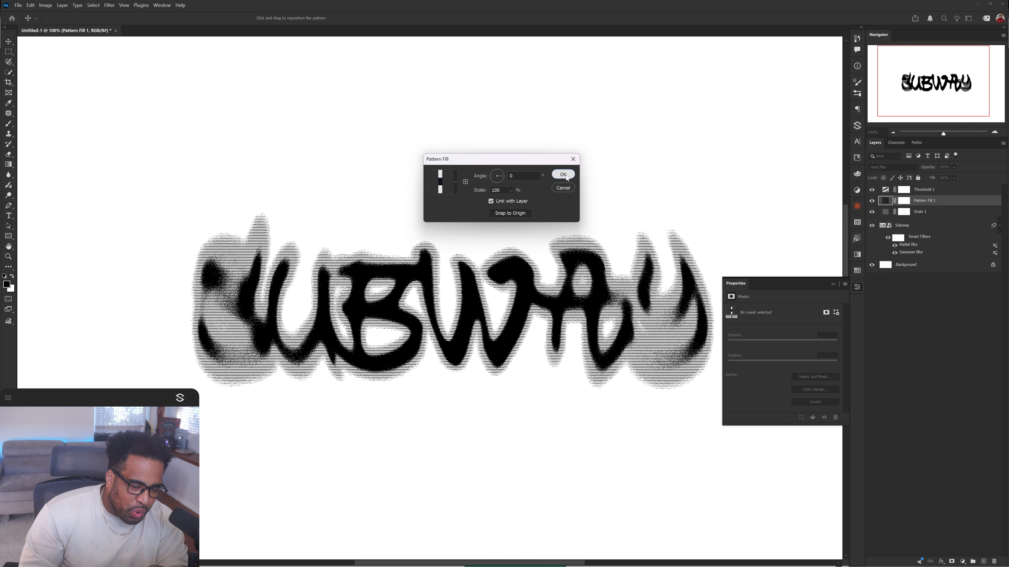
left_click(566, 175)
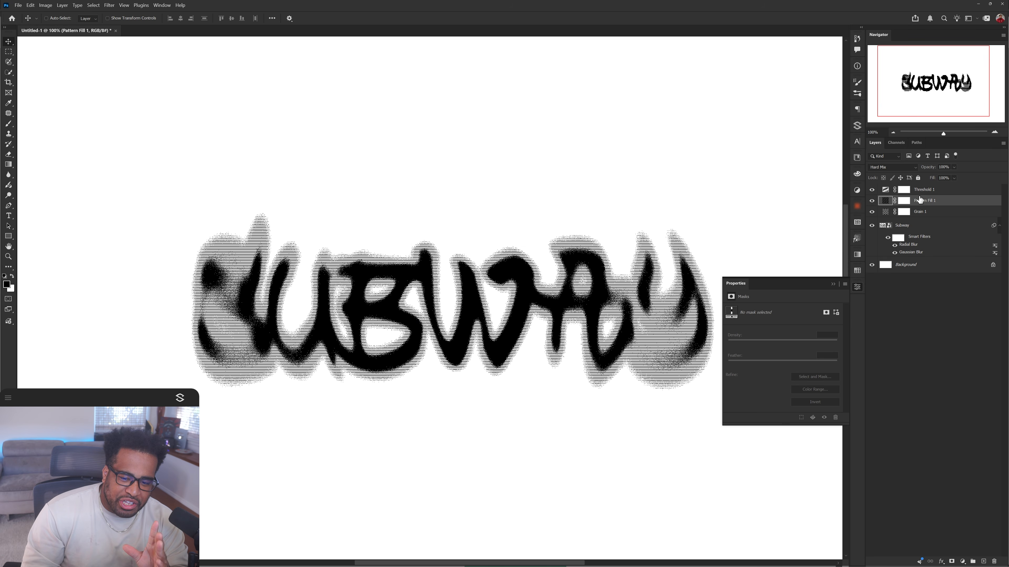
- Group the Threshold, Pattern Fill, Grain and Subway layers, keeping the group's Pass Through blend mode
left_click(936, 201)
left_click(913, 226, "shift")
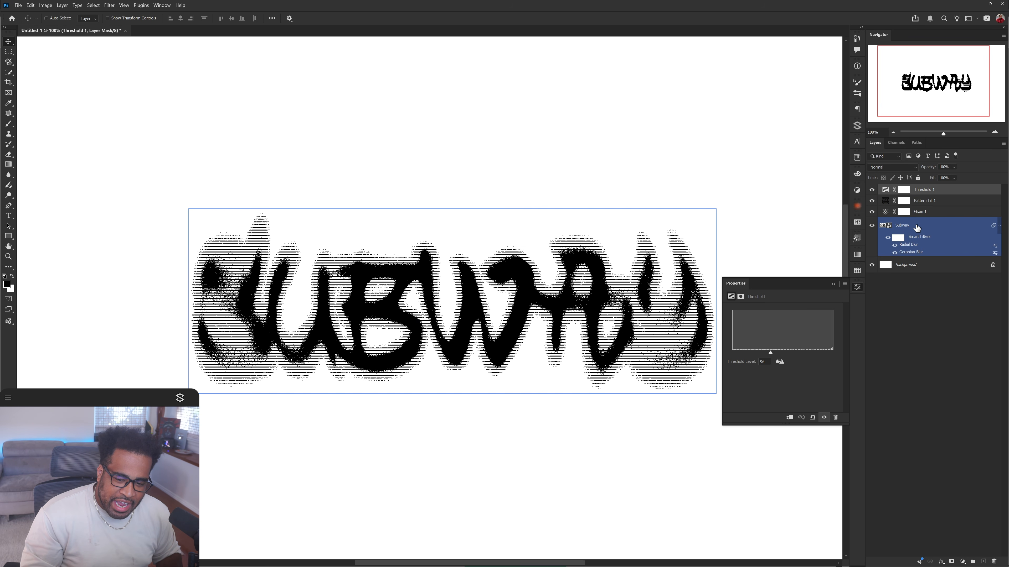
key("ctrl+g")
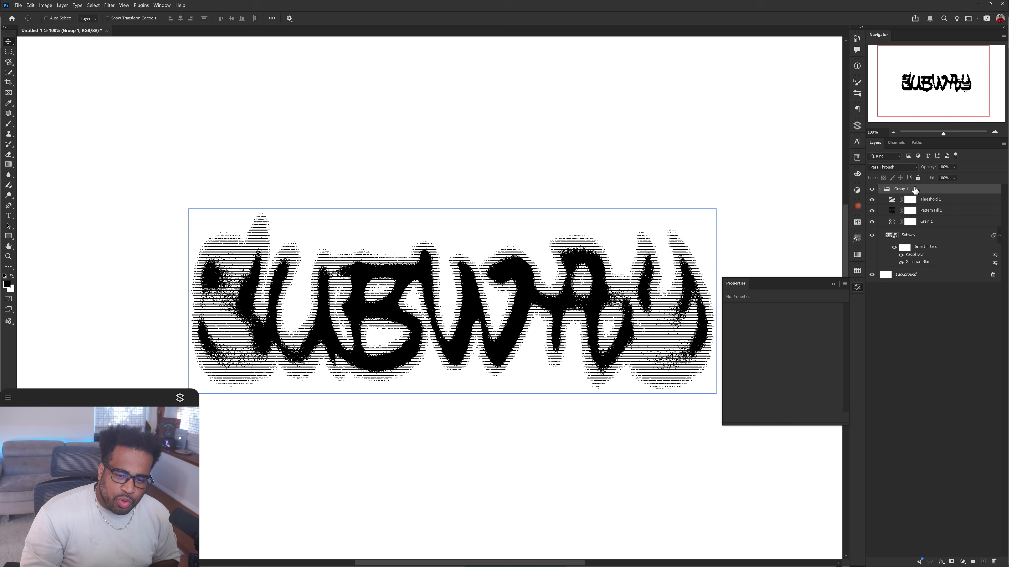
left_click(893, 167)
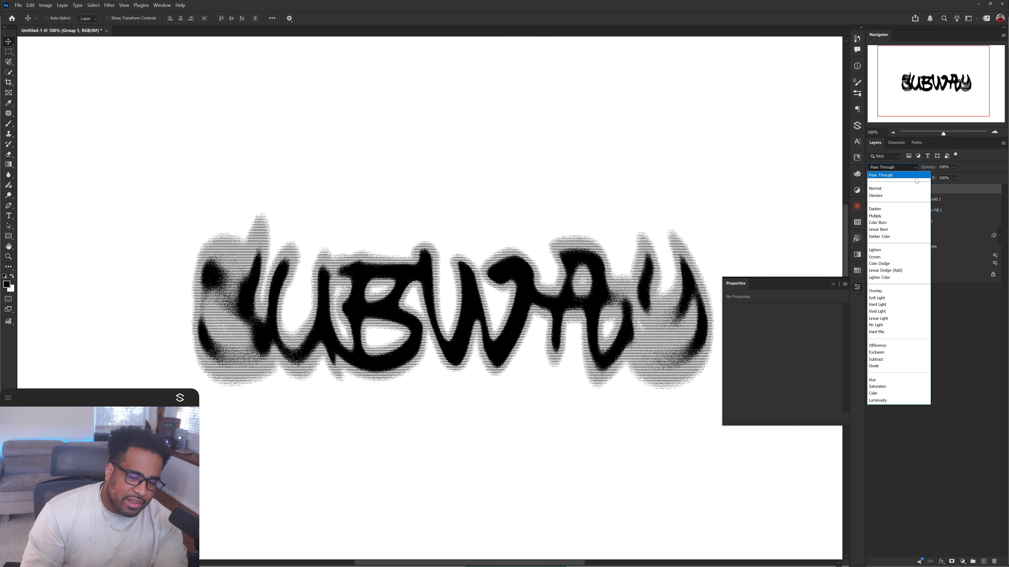
left_click(916, 179)
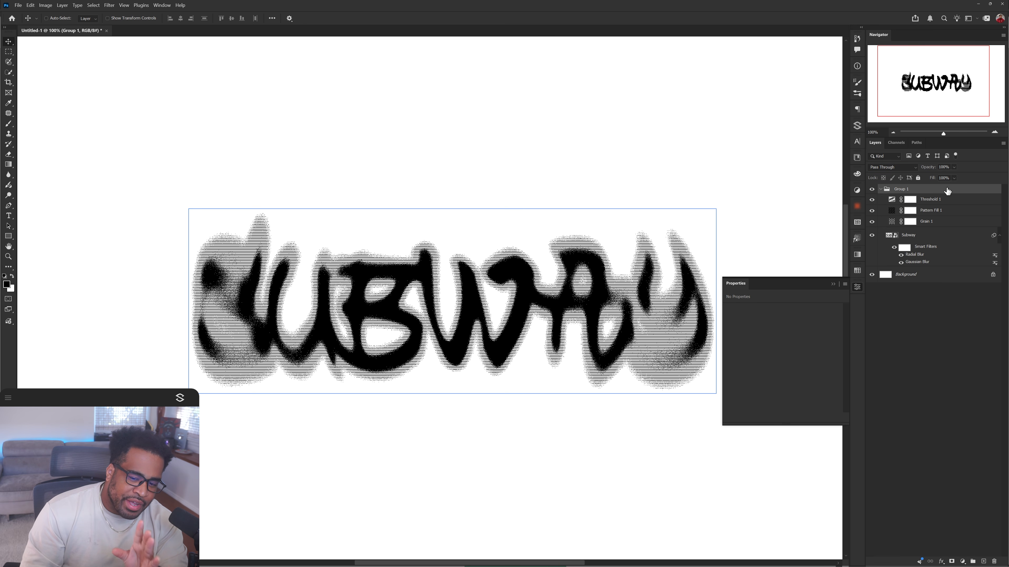
- Compare the SUBWAY effect with the Threshold layer hidden and shown
left_click(931, 222)
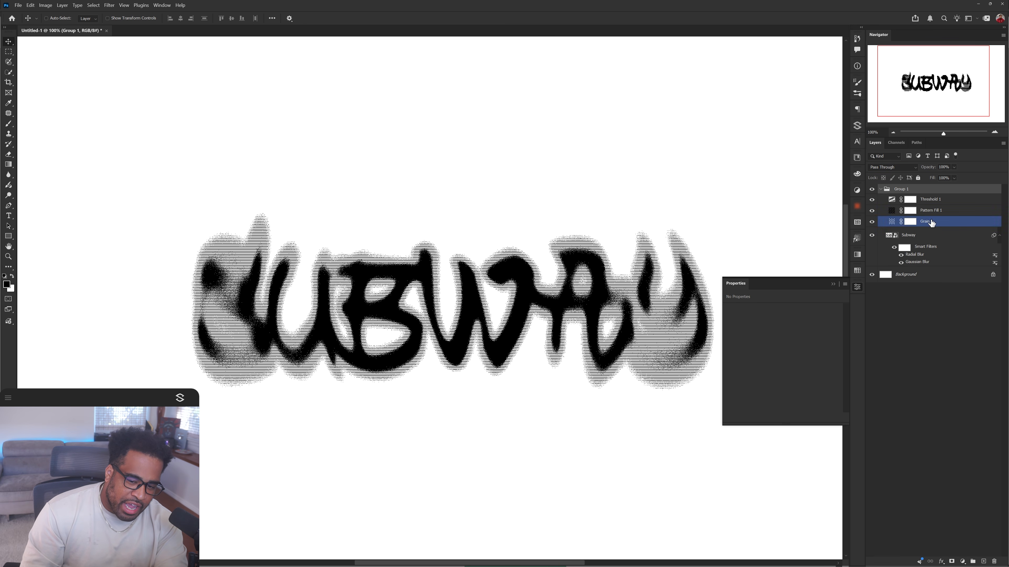
left_click(871, 201)
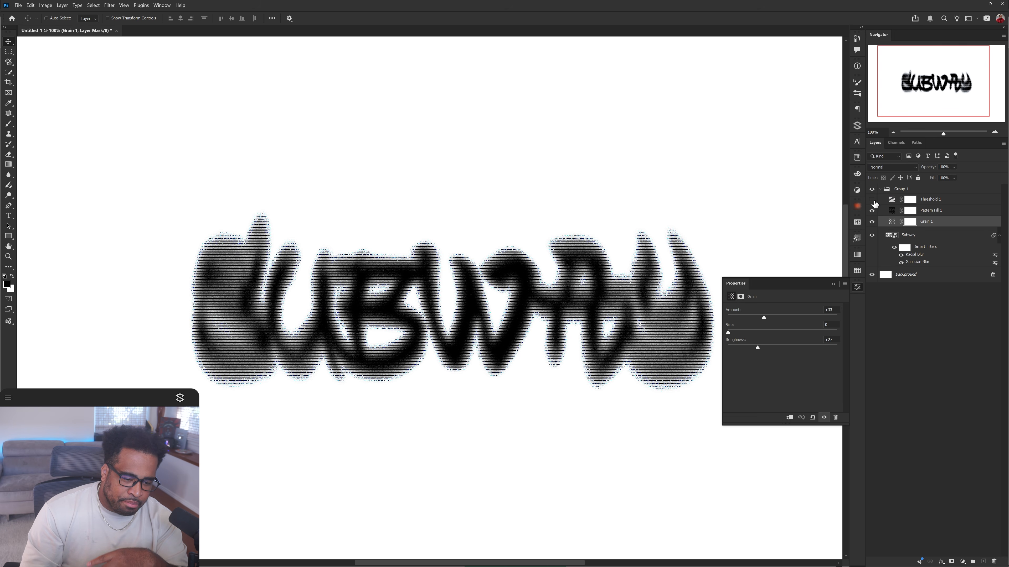
scroll(293, 288, "down", 2)
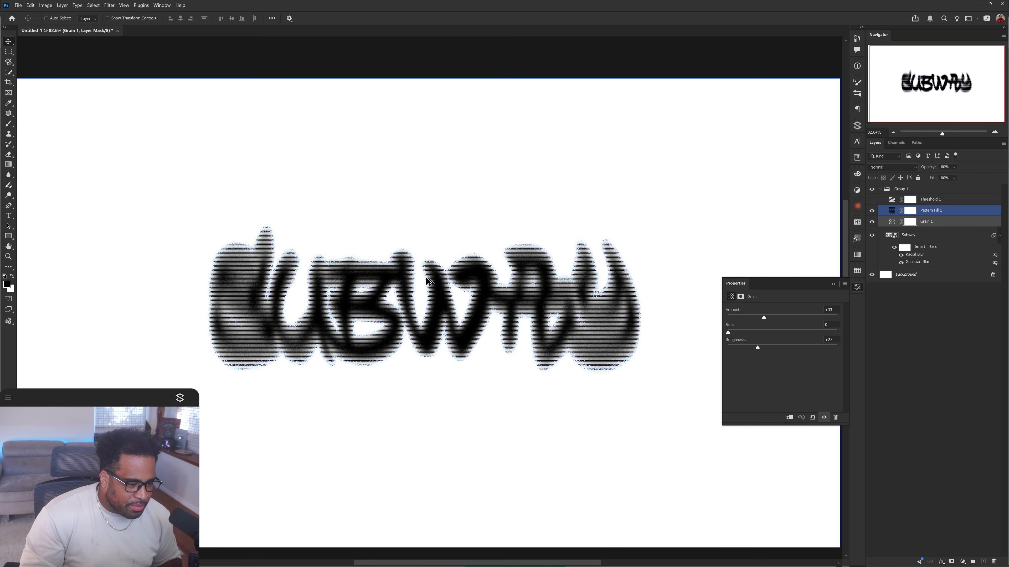
scroll(412, 295, "up", 3)
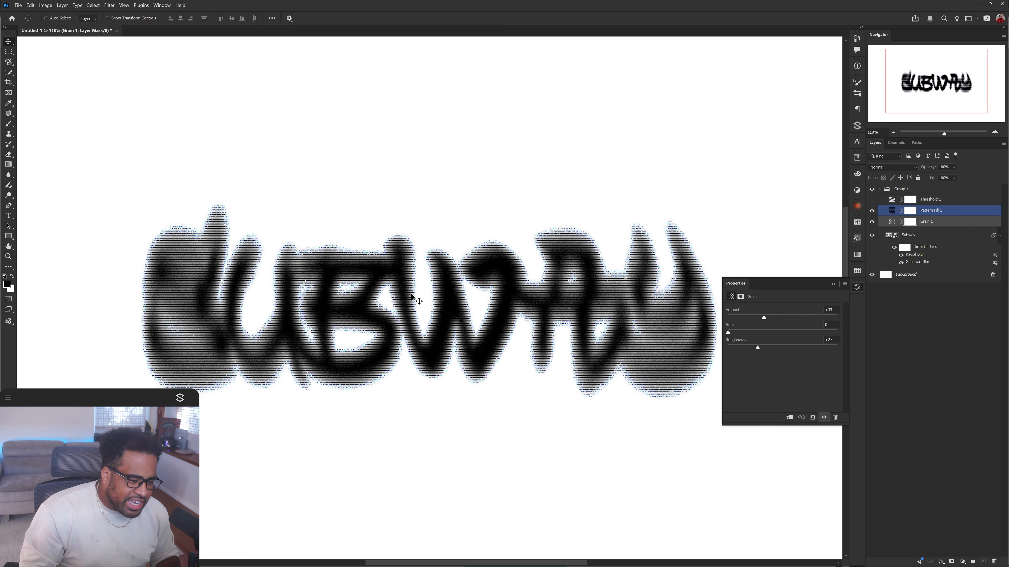
left_click(871, 199)
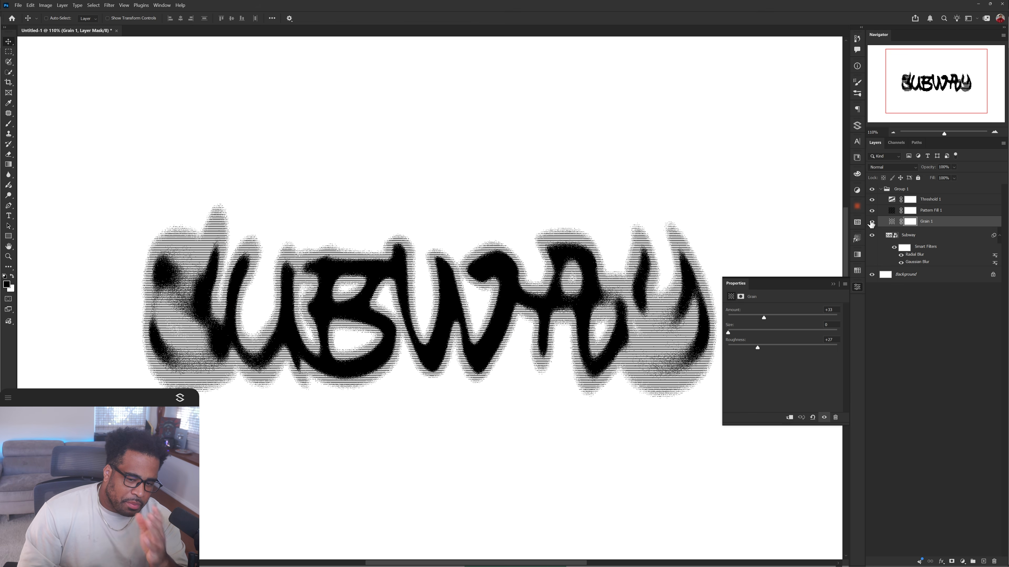
- Hide the Grain layer and raise the Threshold layer's level slightly
left_click(872, 221)
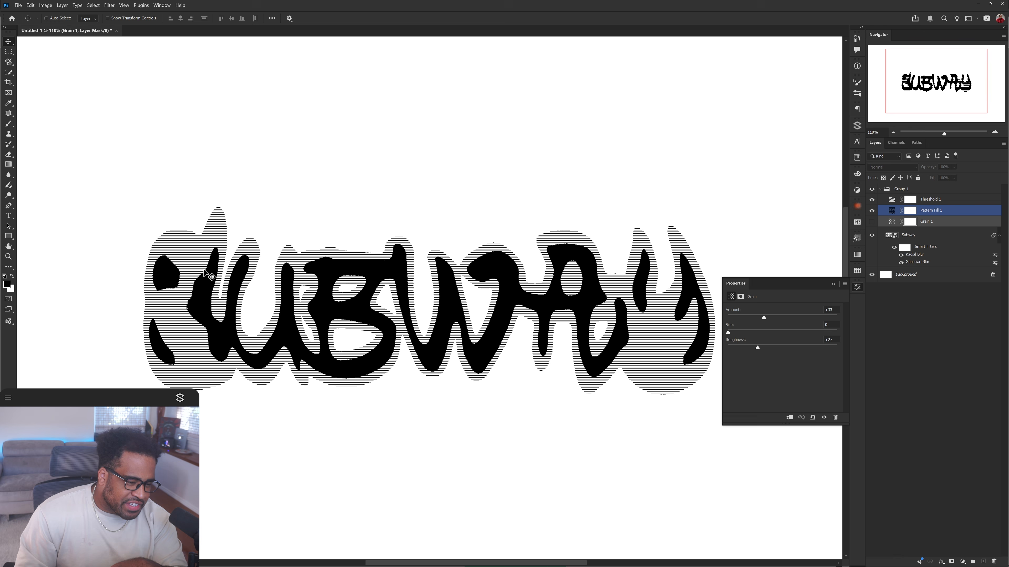
left_click(925, 199)
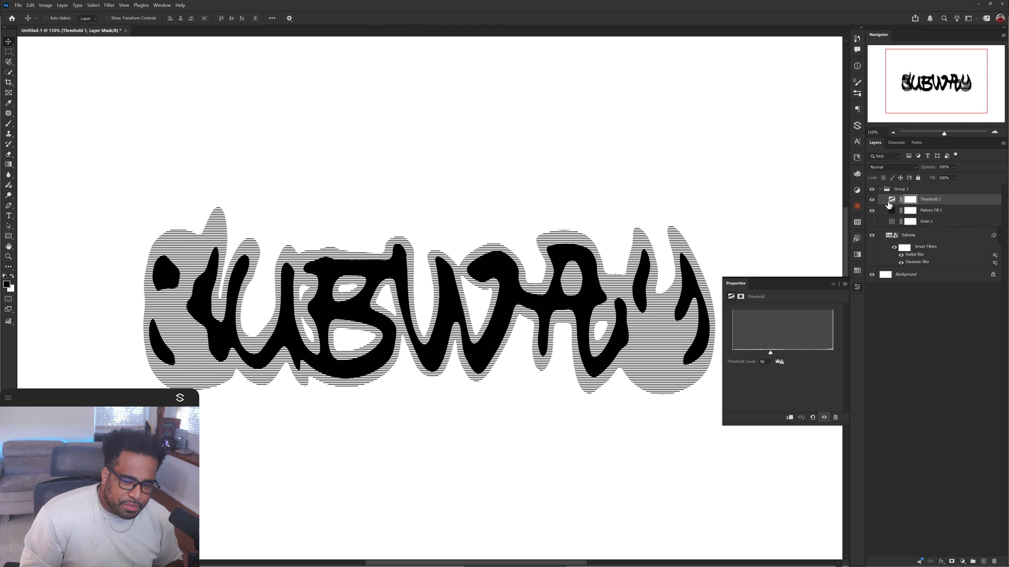
left_click_drag(782, 352, 788, 351)
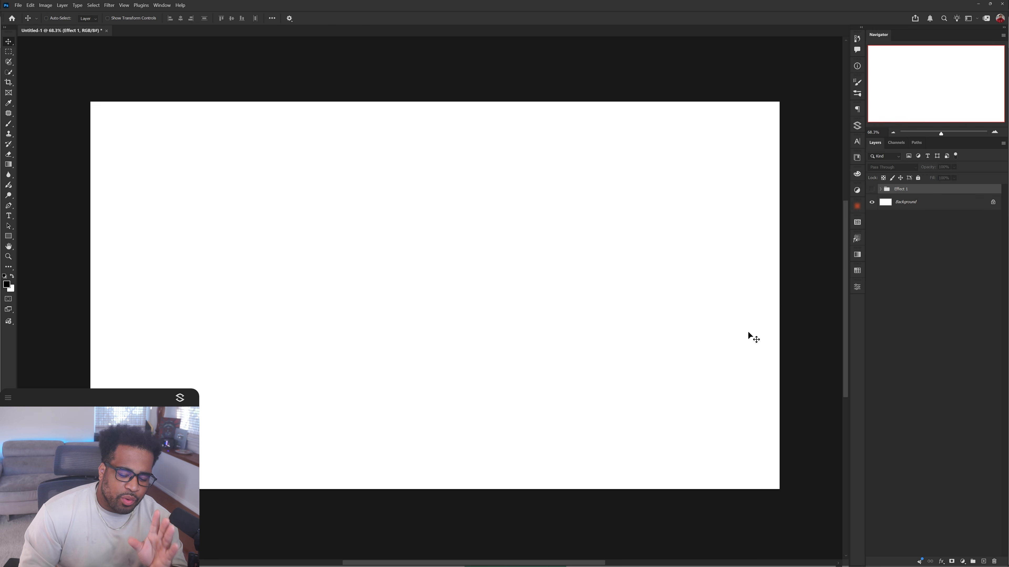
- Add a blank layer above the Effect 1 group and convert it to a smart object
left_click(983, 561)
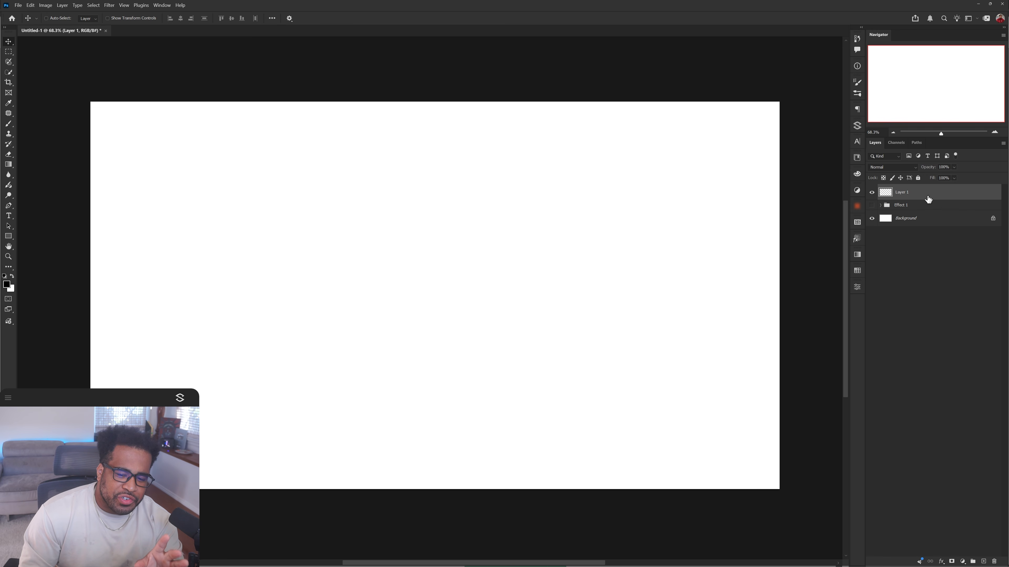
right_click(928, 198)
left_click(946, 353)
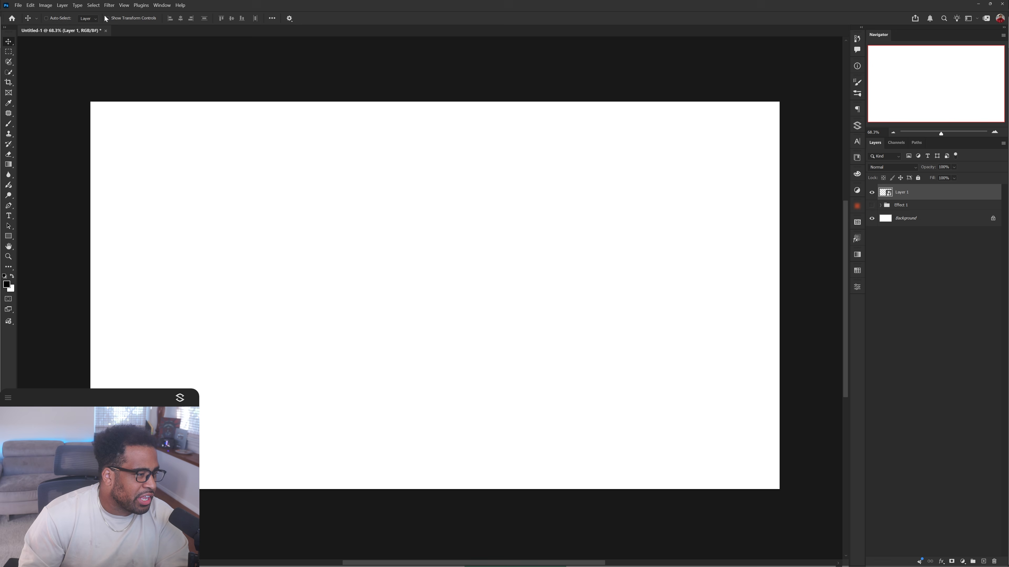
- Apply the Clouds render filter to the smart object and set its blend mode to Hard Mix
left_click(109, 5)
mouse_move(120, 158)
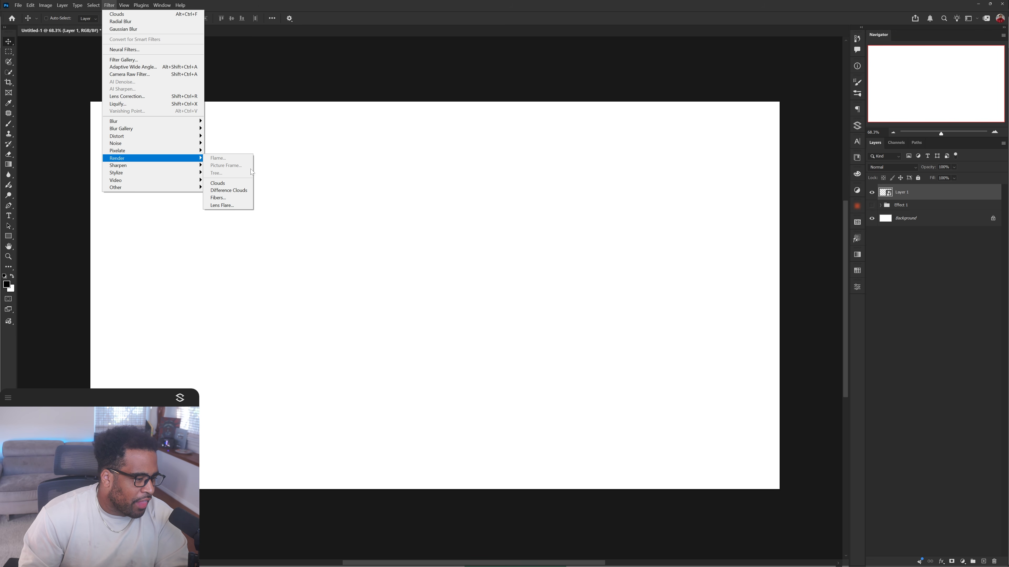
left_click(227, 185)
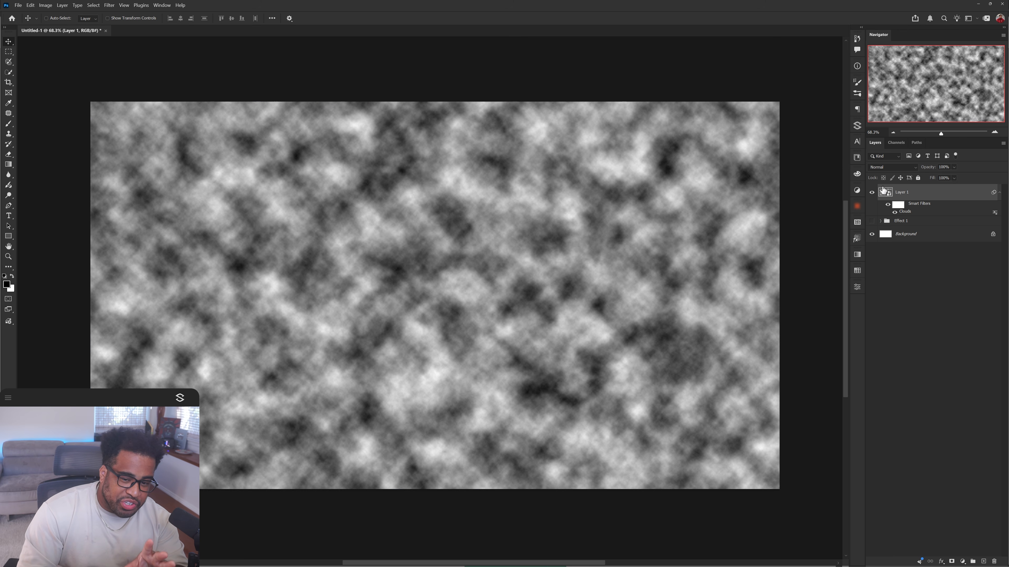
left_click(892, 169)
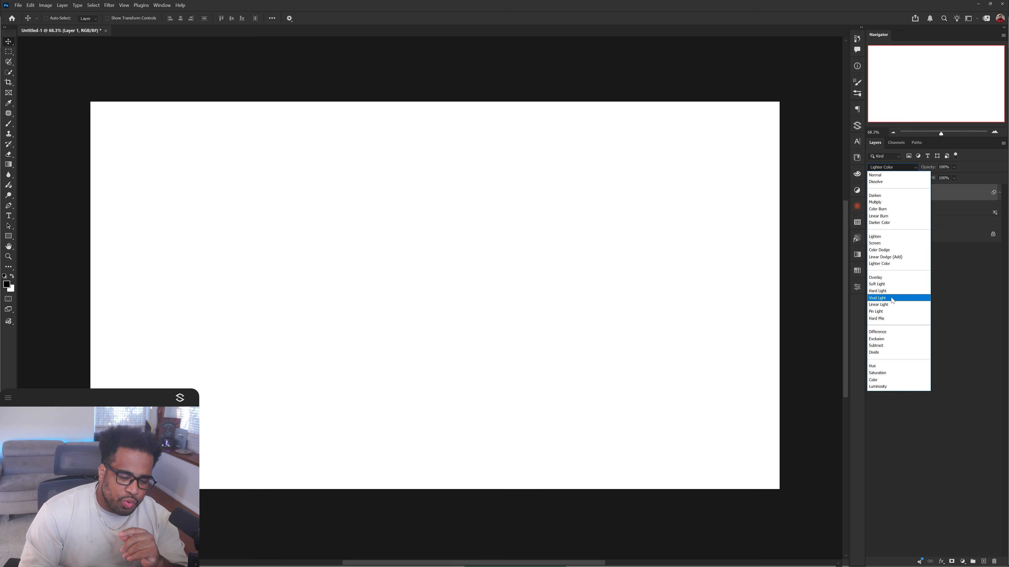
left_click(884, 318)
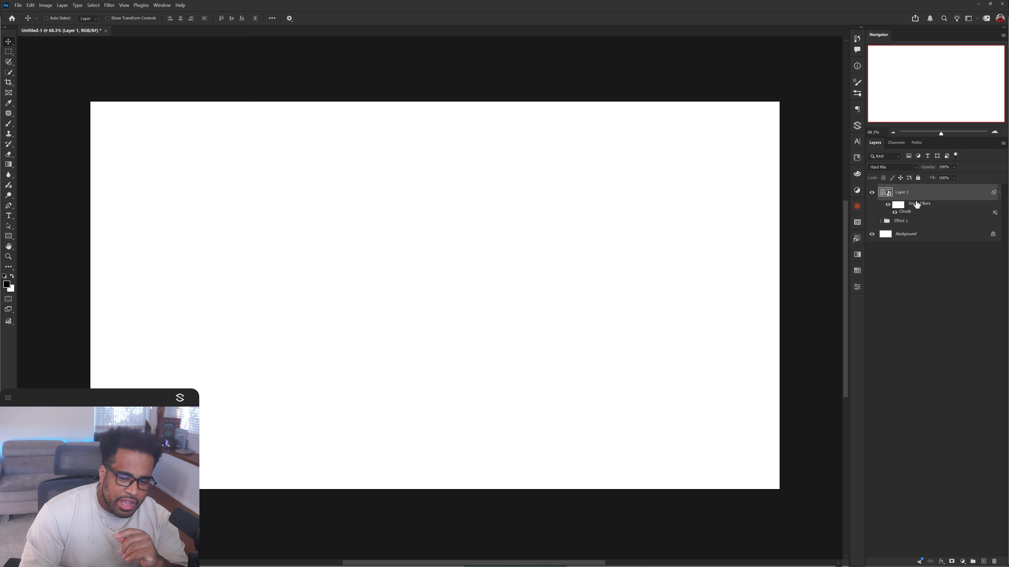
- Add a blank layer beneath the clouds smart object and rename the smart object Active
left_click(983, 561)
left_click_drag(913, 192, 918, 232)
left_click(901, 192)
double_click(901, 192)
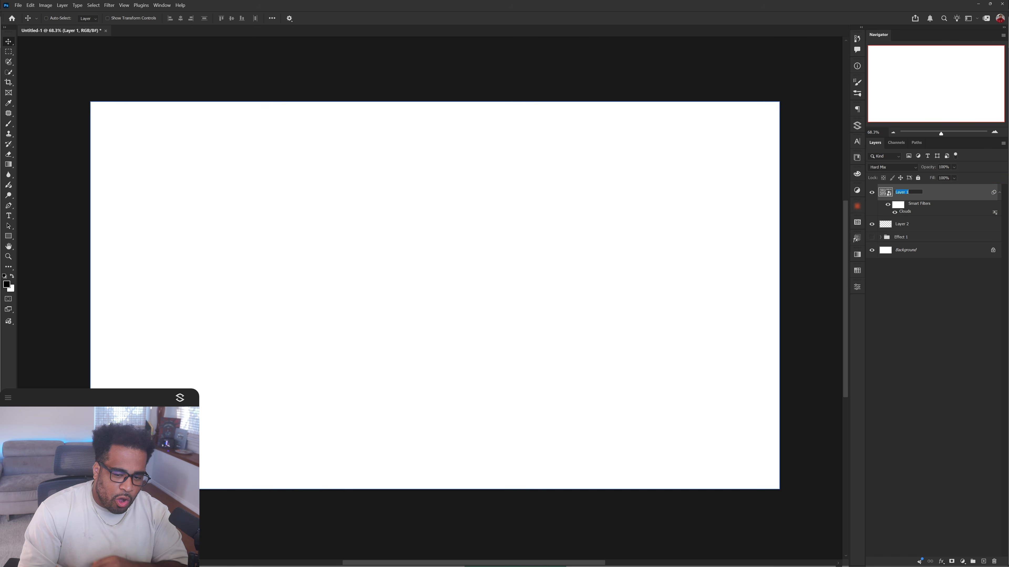
type("Active")
- Try hand-painting the letters PO and further strokes on Layer 2 with a soft round black brush
left_click(903, 224)
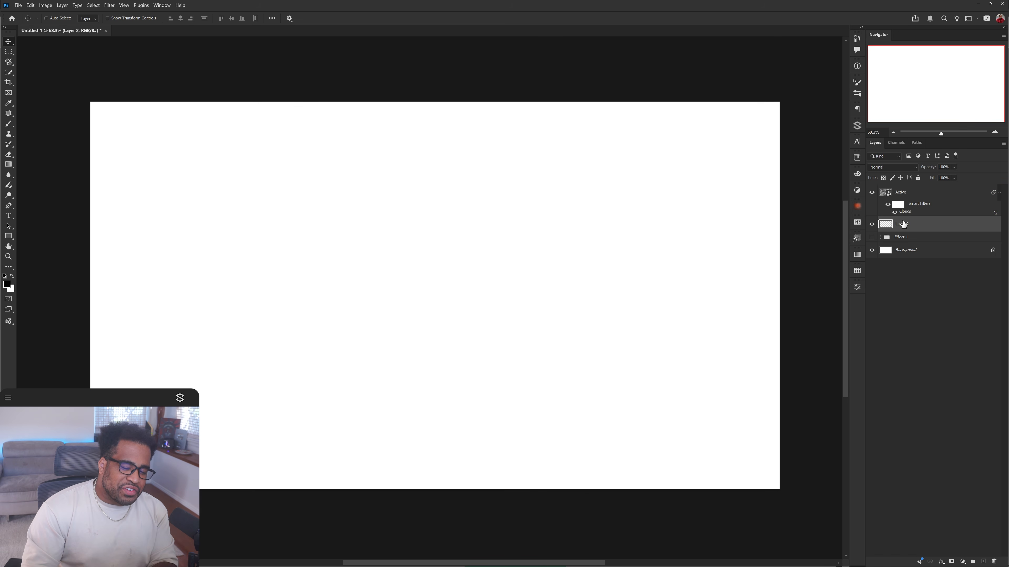
left_click(912, 202)
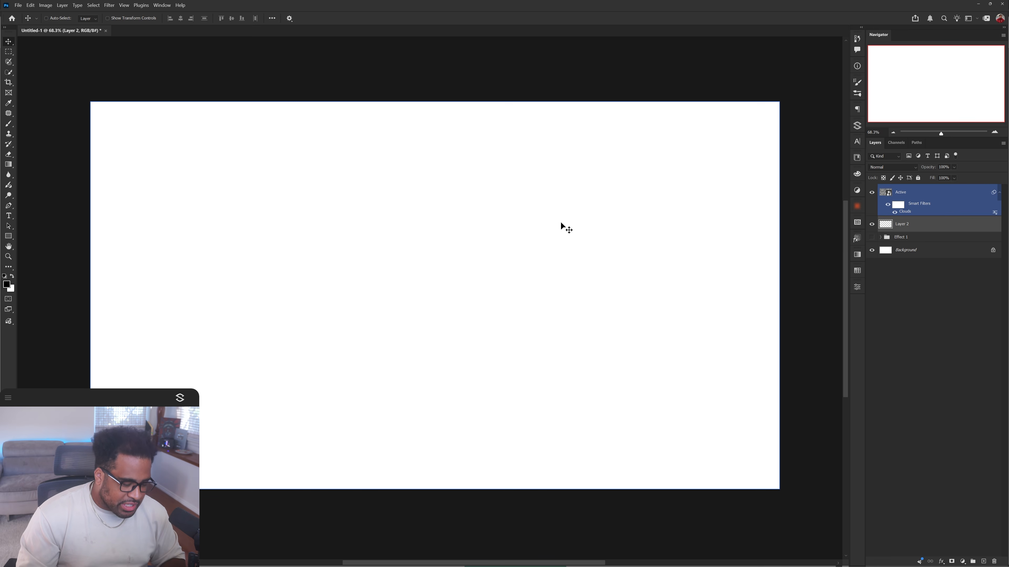
key("b")
right_click(436, 217)
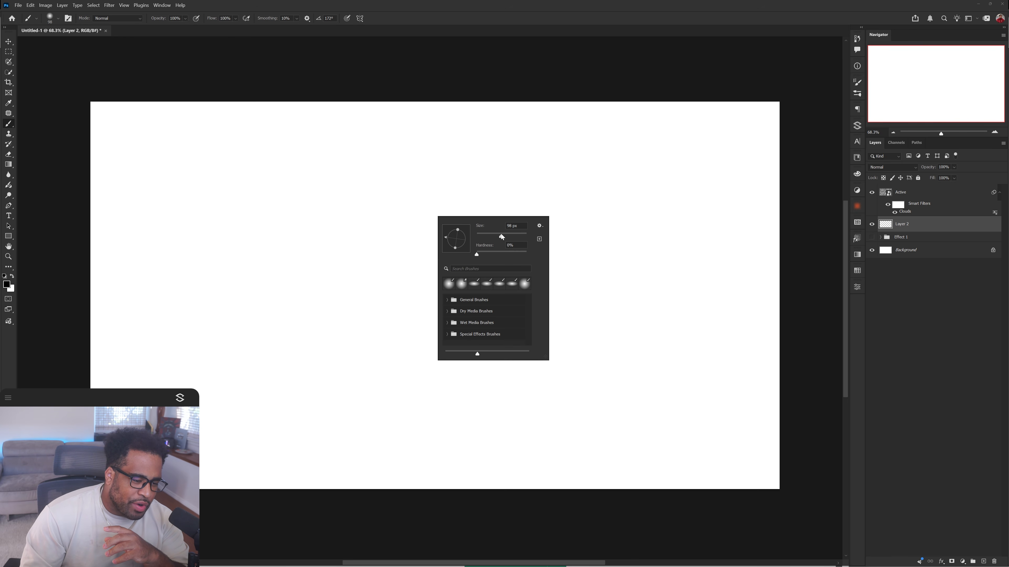
left_click(390, 207)
left_click_drag(390, 200, 349, 309)
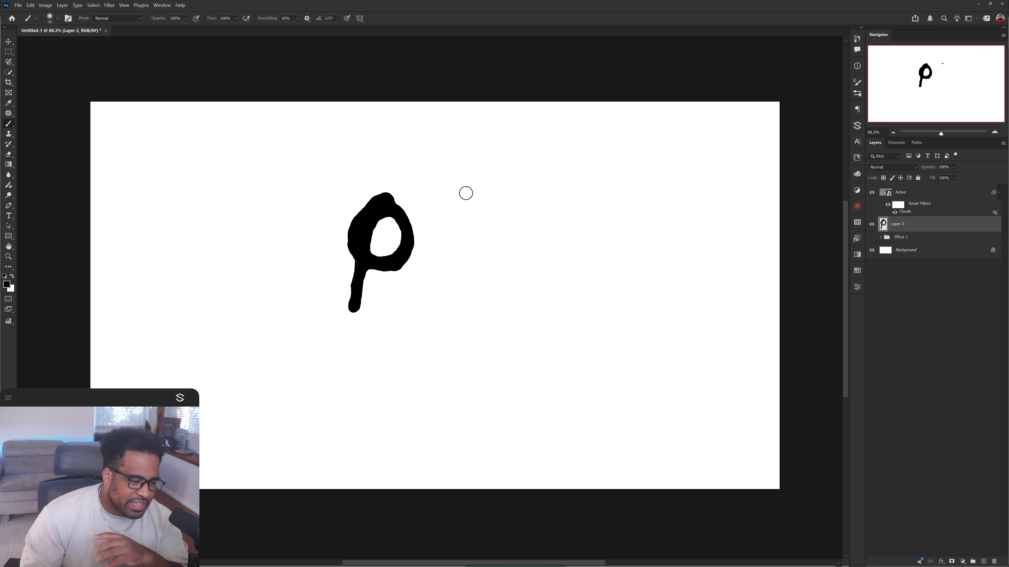
mouse_move(465, 193)
left_mouse_down()
mouse_move(520, 212)
mouse_move(470, 192)
left_mouse_up()
scroll(465, 223, "up", 3)
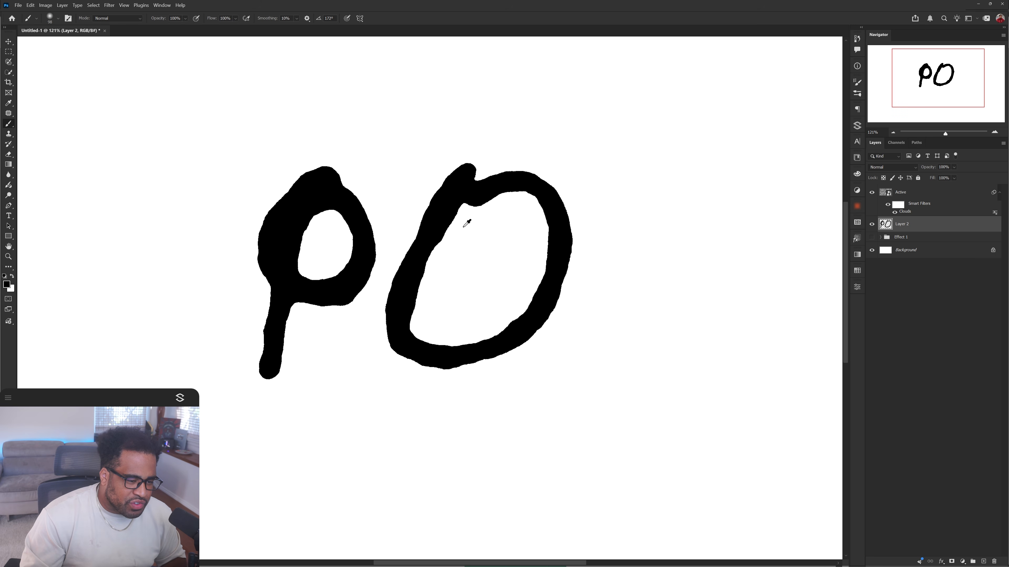
mouse_move(480, 266)
left_mouse_down()
mouse_move(536, 184)
mouse_move(580, 234)
mouse_move(630, 350)
mouse_move(727, 227)
left_mouse_up()
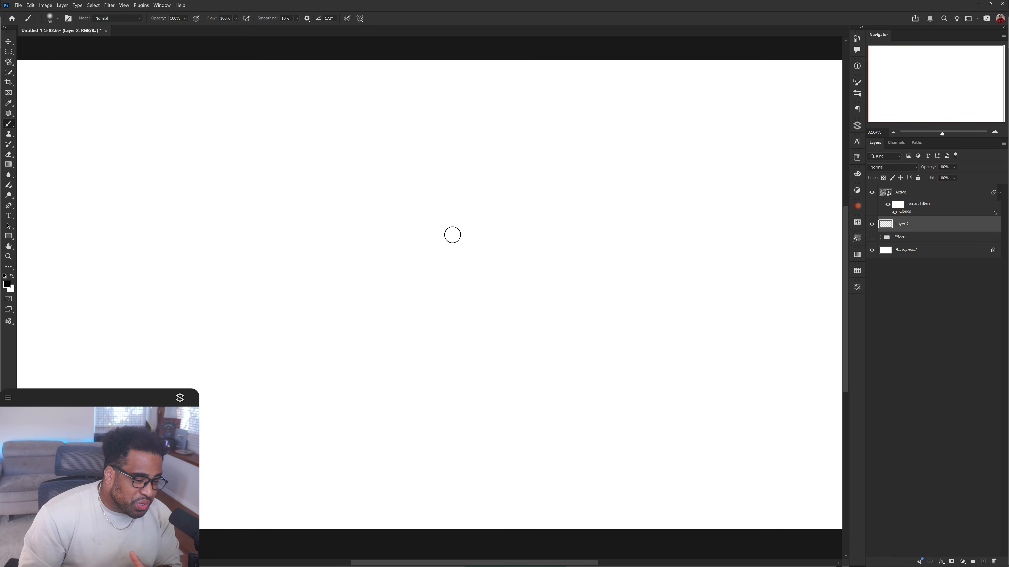
- Flatten the soft 98 px brush tip into a narrow ellipse for calligraphic strokes
right_click(451, 221)
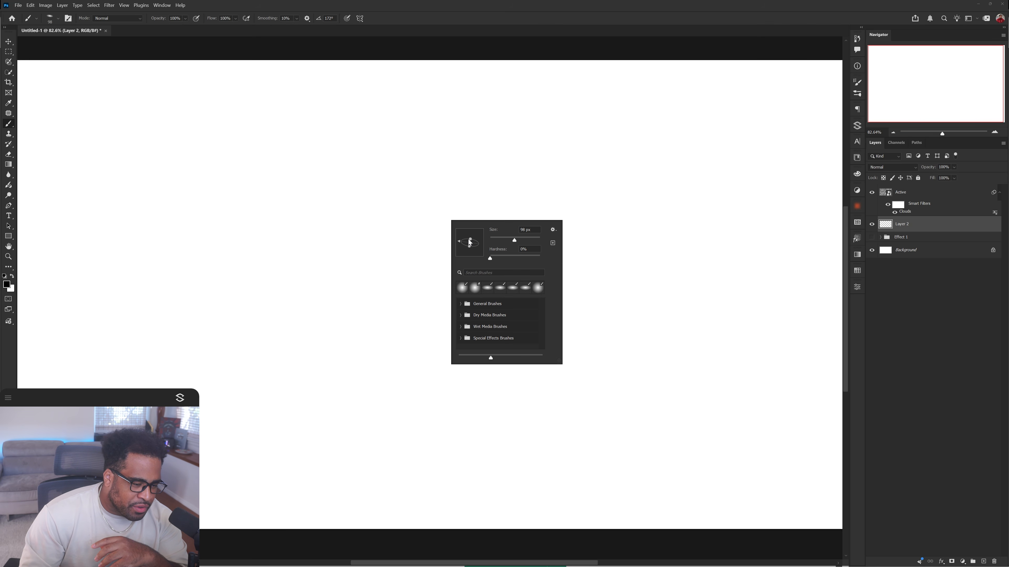
left_click(344, 244)
left_click_drag(359, 234, 398, 271)
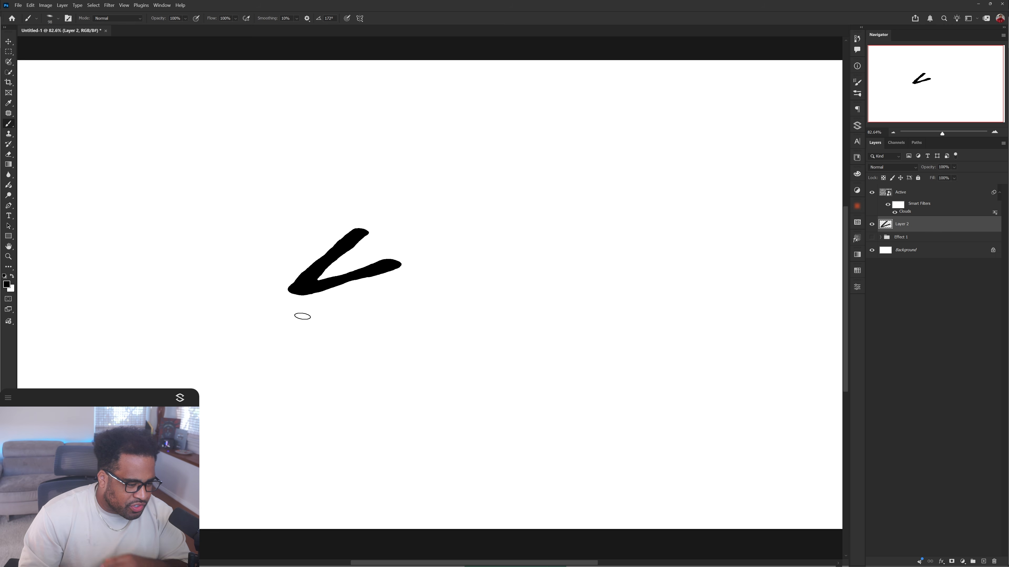
left_click_drag(296, 317, 401, 293)
key("ctrl+z")
key("ctrl+z")
mouse_move(352, 242)
left_mouse_down()
mouse_move(371, 299)
mouse_move(355, 361)
mouse_move(462, 338)
left_mouse_up()
key("ctrl+z")
key("ctrl+z")
- Hand-paint the connected word EASY in black across the middle of Layer 2, with the Y's tail underlining the letters
left_click_drag(431, 285, 357, 339)
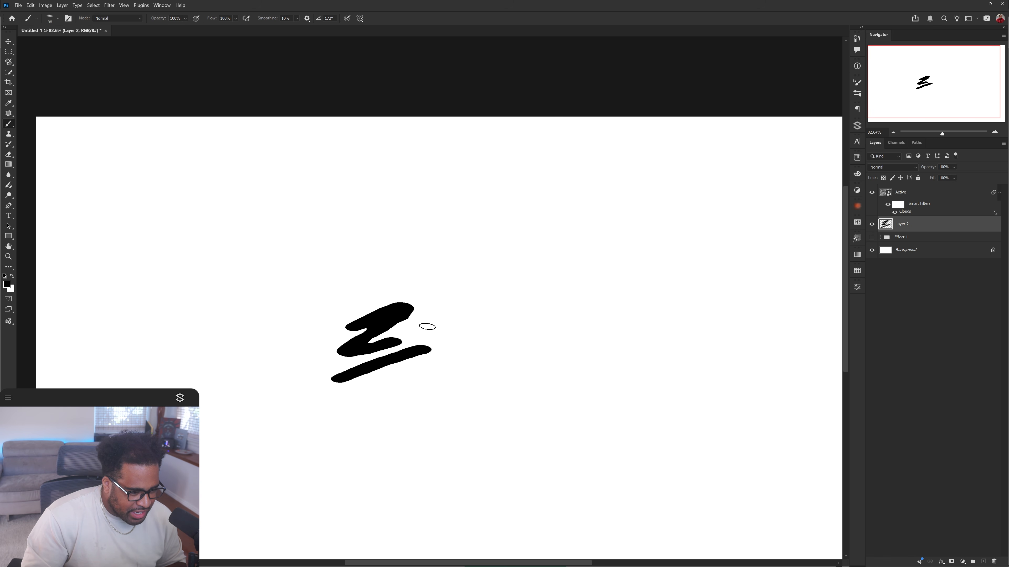
mouse_move(427, 353)
left_mouse_down()
mouse_move(463, 318)
mouse_move(455, 320)
mouse_move(469, 329)
left_mouse_up()
mouse_move(506, 273)
left_mouse_down()
mouse_move(552, 307)
mouse_move(449, 372)
mouse_move(599, 237)
mouse_move(500, 351)
left_mouse_up()
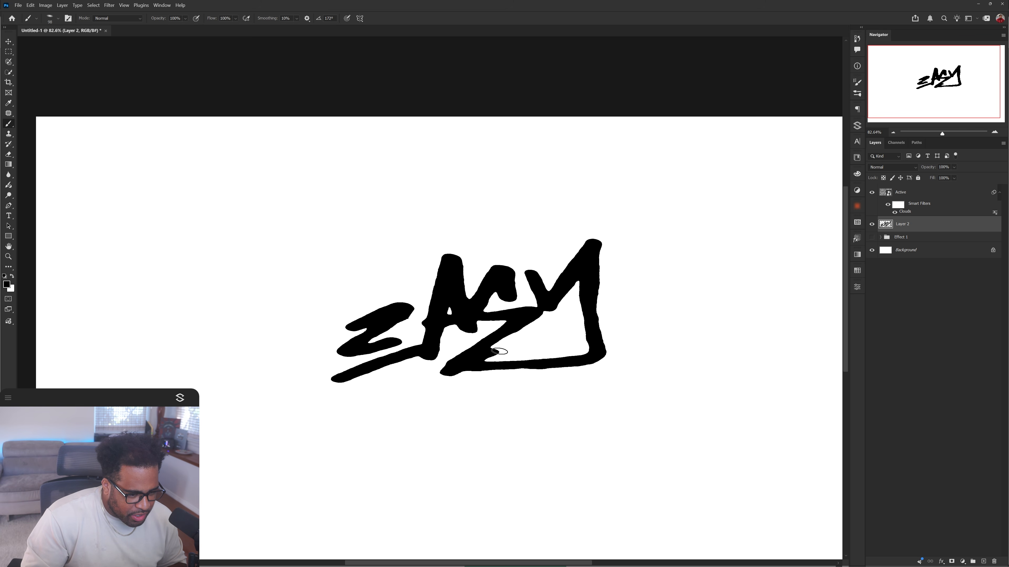
- Erase the lettering's first E and repaint it with the brush as a taller, angular E extending below the word
key("e")
mouse_move(356, 324)
left_mouse_down()
mouse_move(330, 331)
mouse_move(374, 298)
mouse_move(337, 343)
mouse_move(349, 357)
mouse_move(377, 338)
left_mouse_up()
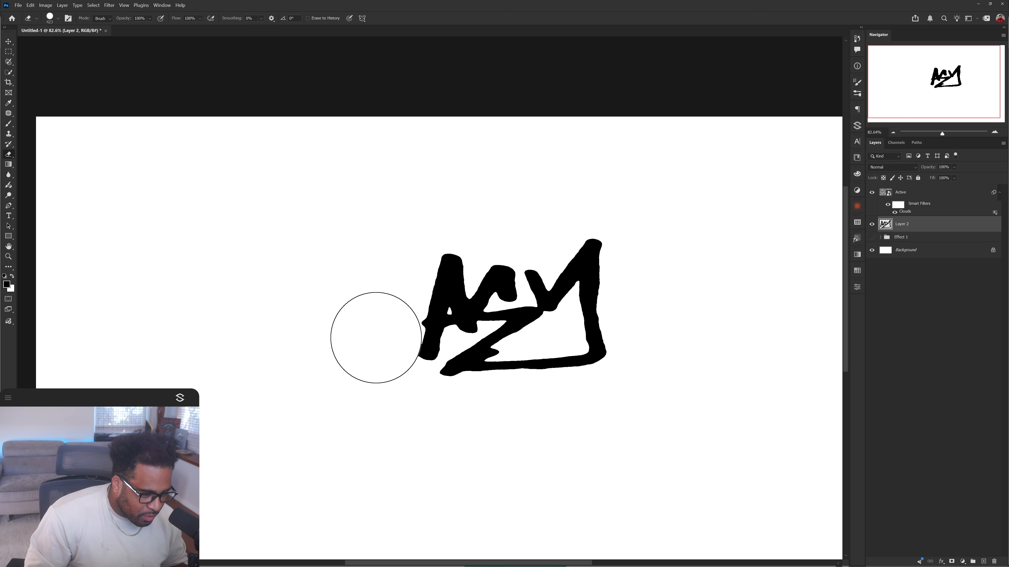
key("b")
key("ctrl+1")
mouse_move(388, 254)
left_mouse_down()
mouse_move(406, 186)
mouse_move(379, 262)
mouse_move(387, 334)
left_mouse_up()
key("ctrl+z")
mouse_move(390, 231)
left_mouse_down()
mouse_move(350, 311)
mouse_move(378, 388)
mouse_move(405, 393)
left_mouse_up()
key("ctrl+z")
mouse_move(401, 262)
left_mouse_down()
mouse_move(394, 243)
mouse_move(388, 298)
left_mouse_up()
left_click_drag(305, 405, 401, 366)
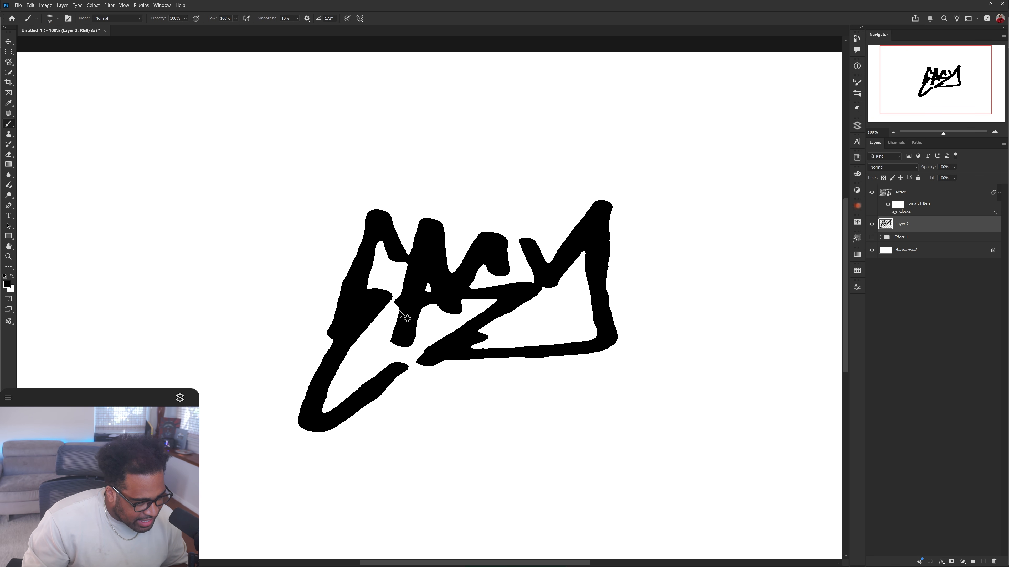
key("ctrl+z")
mouse_move(396, 272)
left_mouse_down()
mouse_move(353, 226)
mouse_move(344, 414)
mouse_move(386, 372)
left_mouse_up()
- Add a small ® text symbol beside the Y, on a layer beneath the Active smart object
key("t")
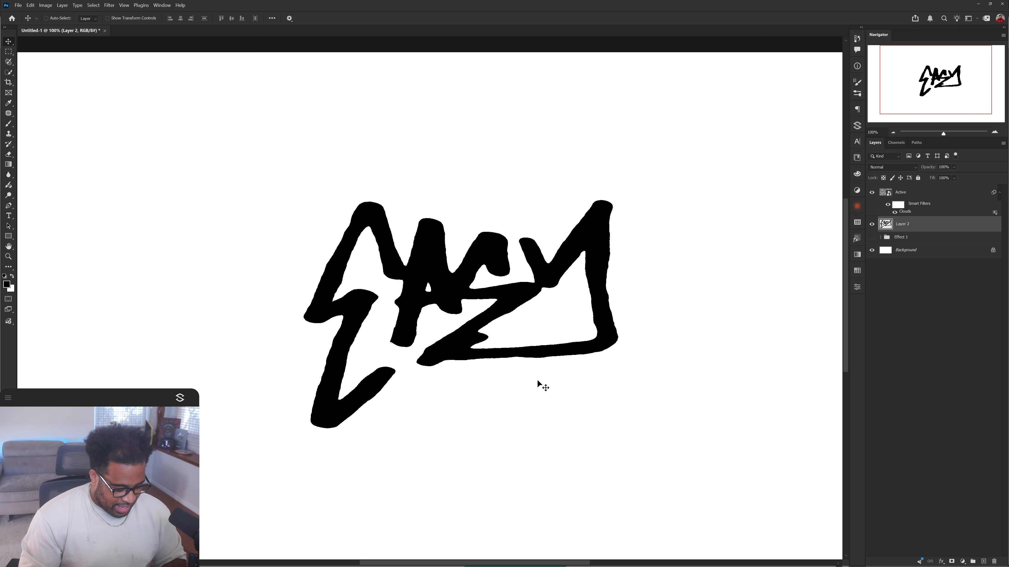
left_click(636, 285)
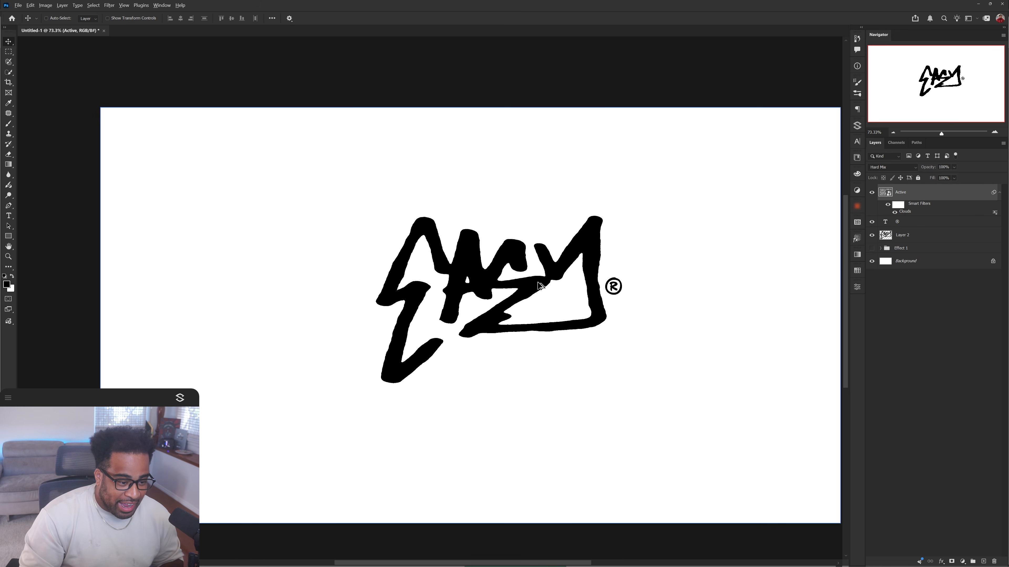
- Add a Grain adjustment layer above the ® text layer and set its amount to +66
scroll(594, 289, "up", 2)
left_click(909, 223)
left_click(905, 197)
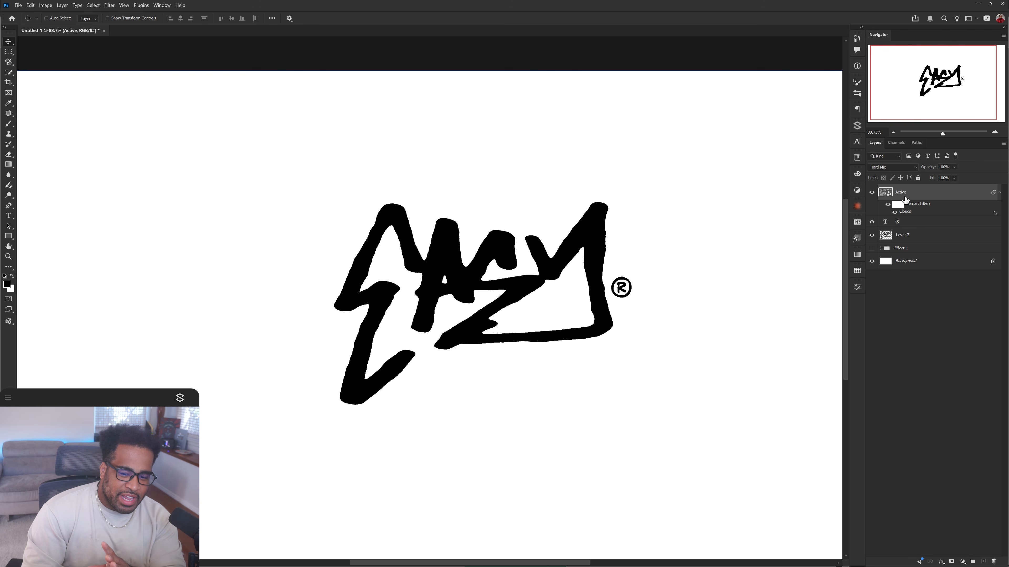
left_click(913, 222)
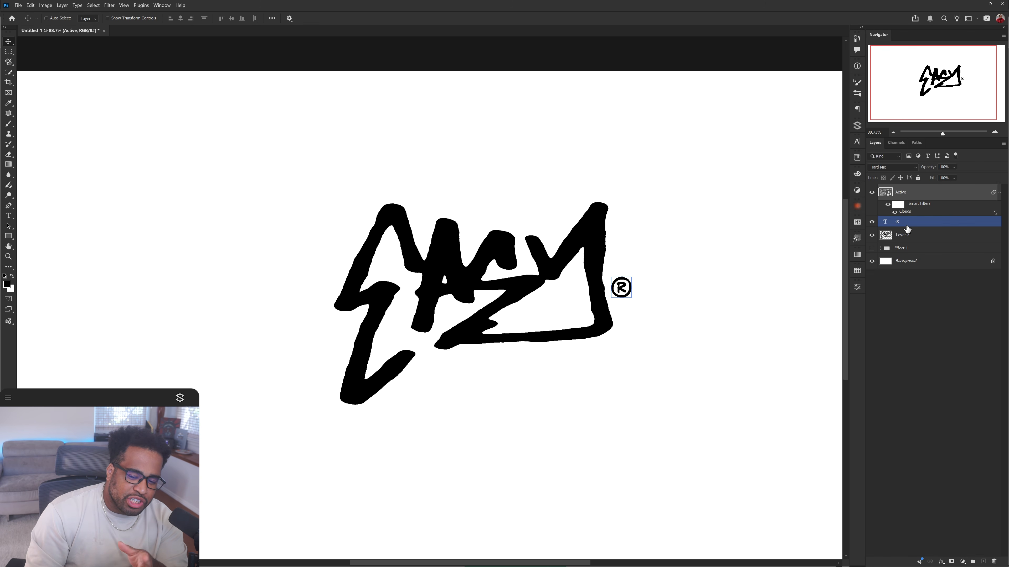
left_click(962, 561)
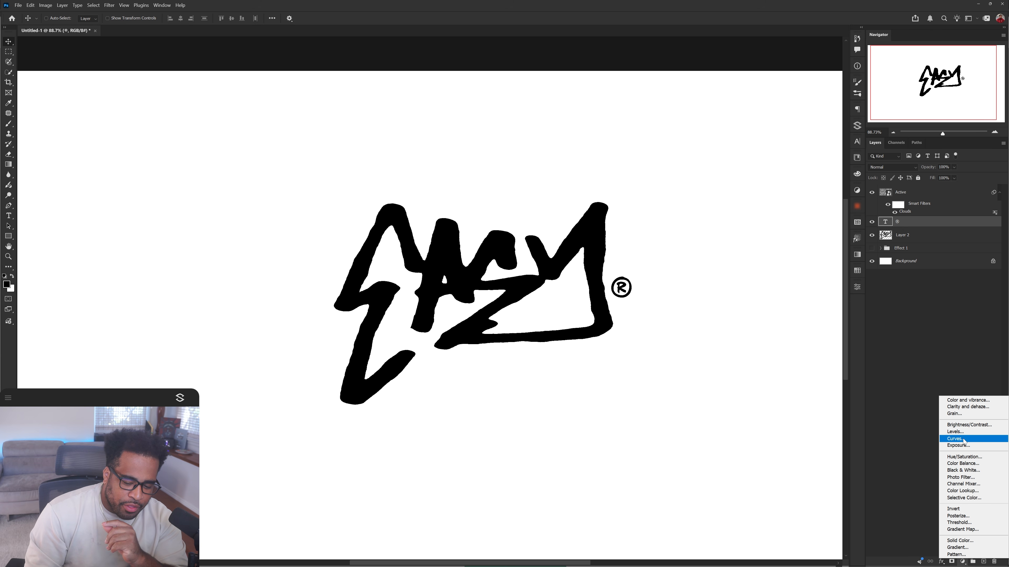
left_click(954, 413)
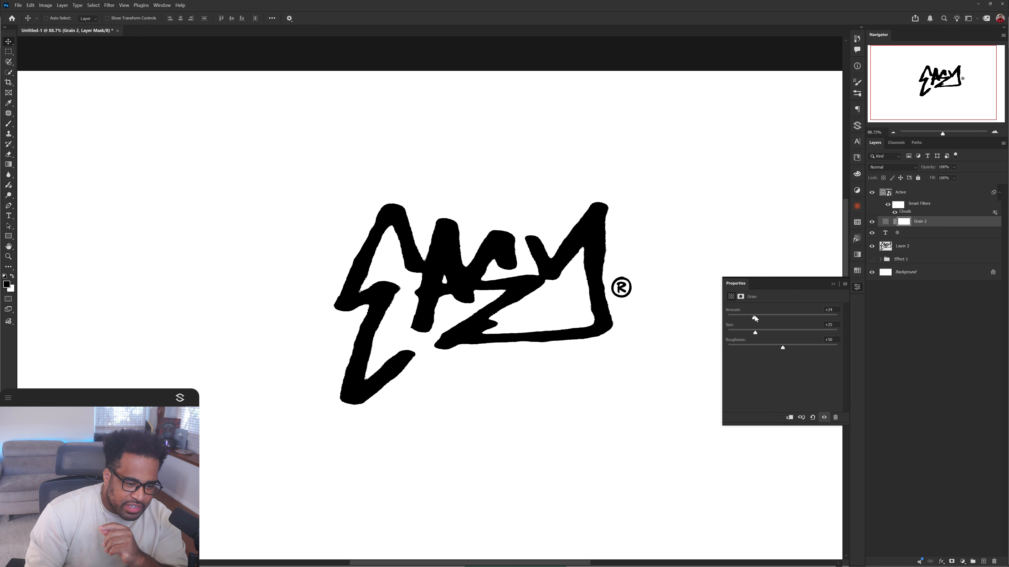
left_click_drag(754, 318, 799, 317)
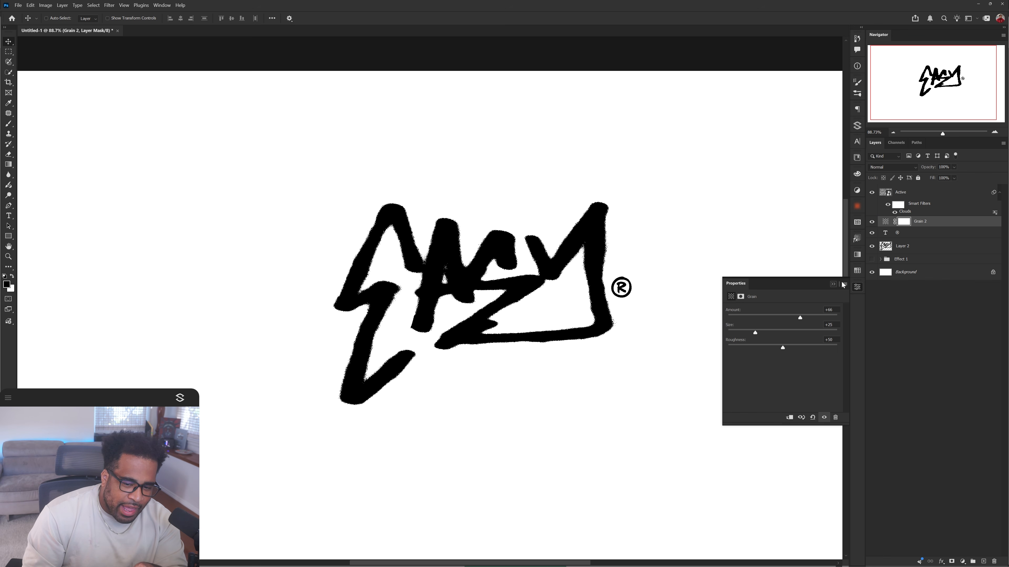
- Add a Levels adjustment above the Grain layer and brighten its midtones
left_click(935, 222)
left_click(962, 561)
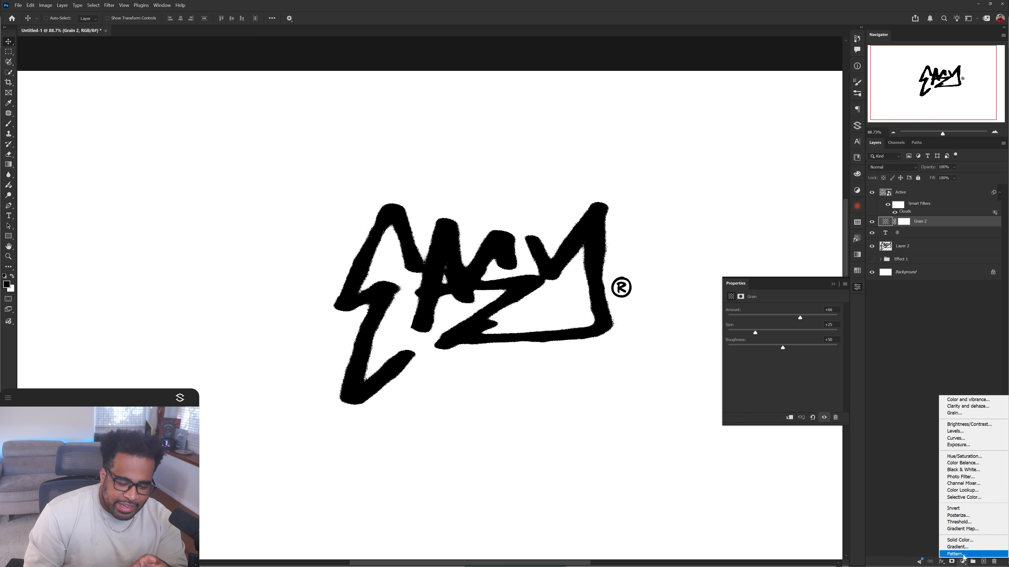
left_click(959, 432)
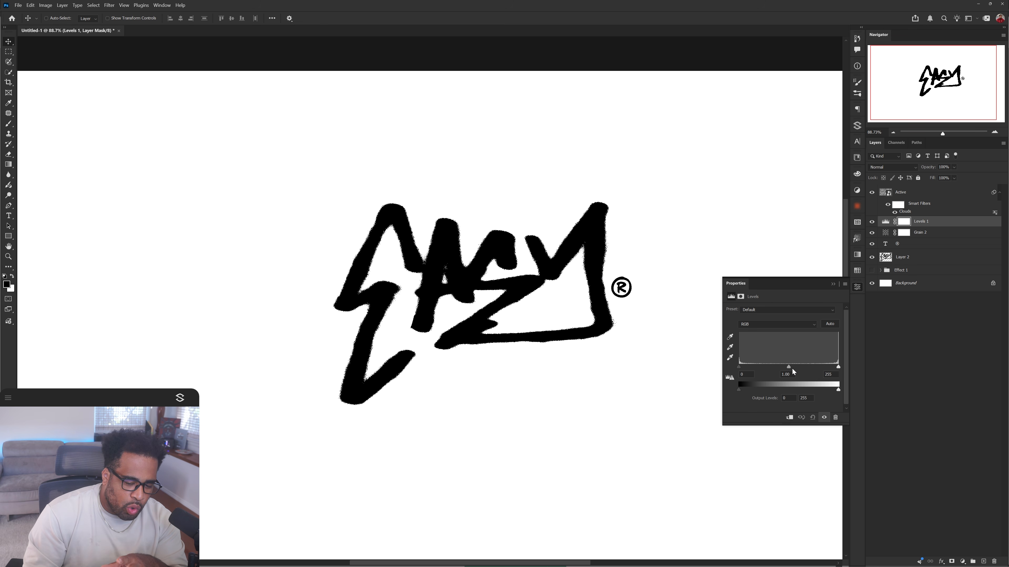
left_click_drag(788, 367, 762, 368)
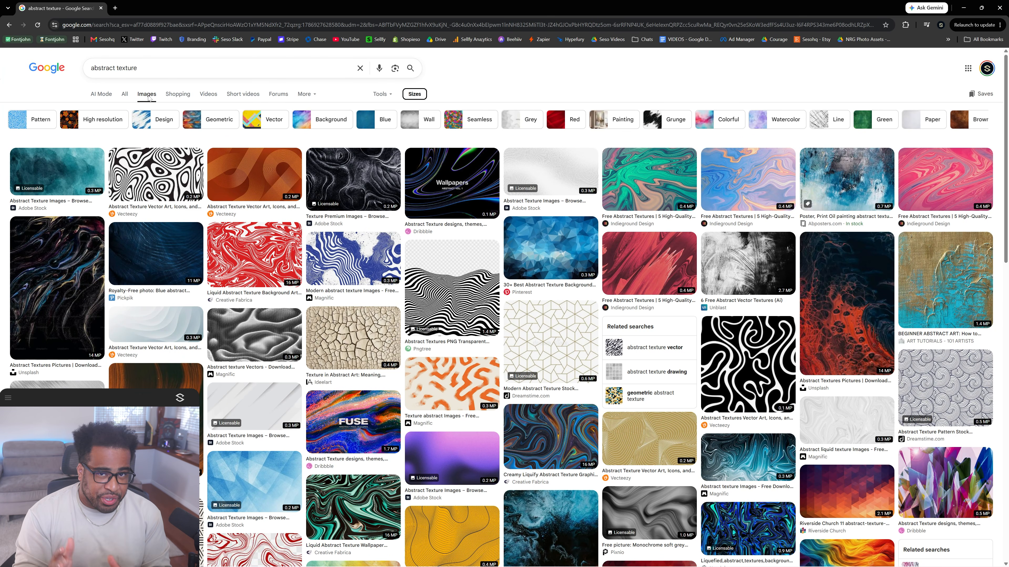
- In the browser, restrict the abstract texture image results to images larger than 6 MP
left_click(414, 94)
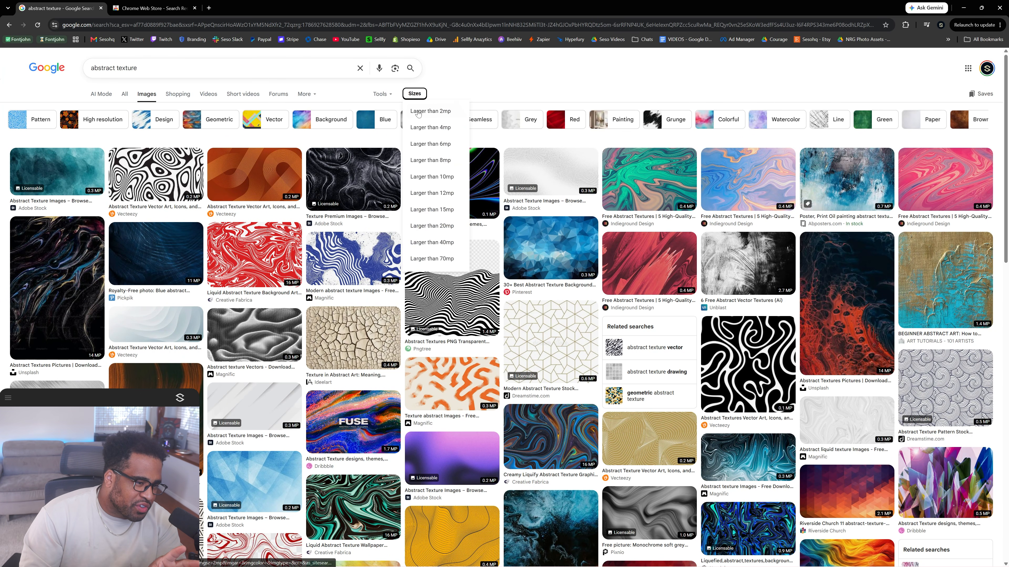
left_click(433, 144)
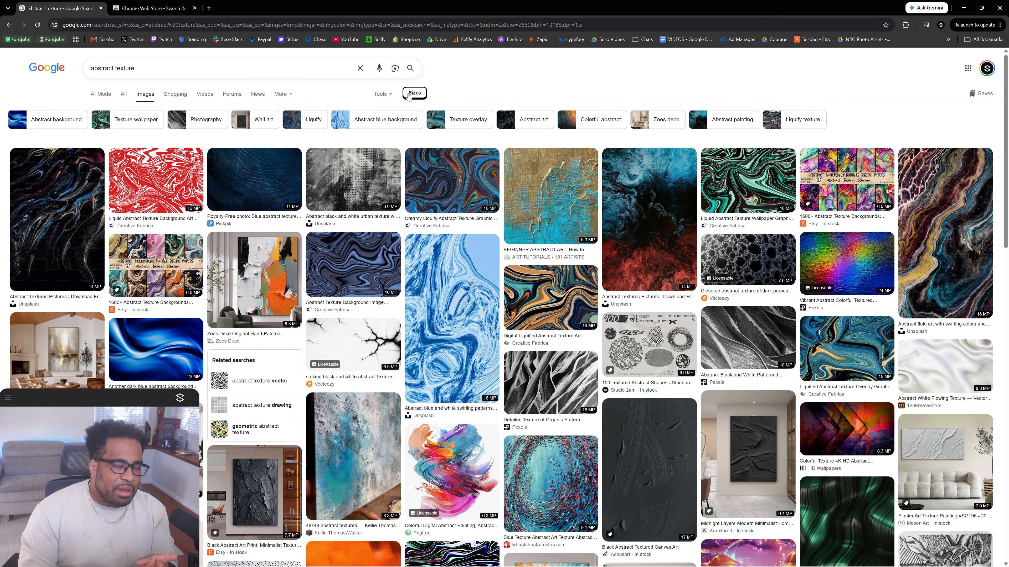
- Examine the Google Image Search Sizer extension's page in the Chrome Web Store
left_click(151, 8)
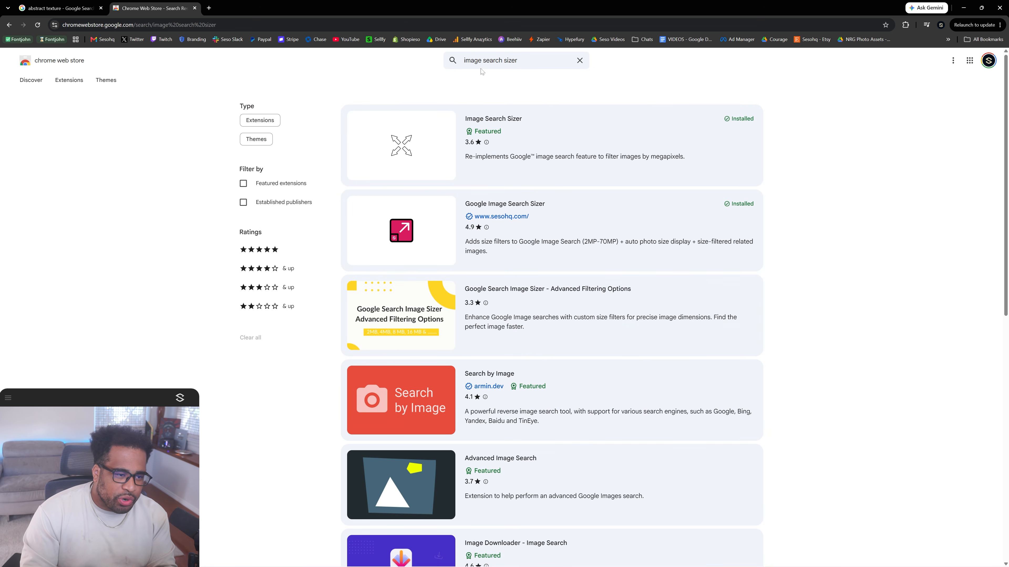
left_click(520, 60)
left_click(520, 60)
left_click(520, 60)
left_click(651, 70)
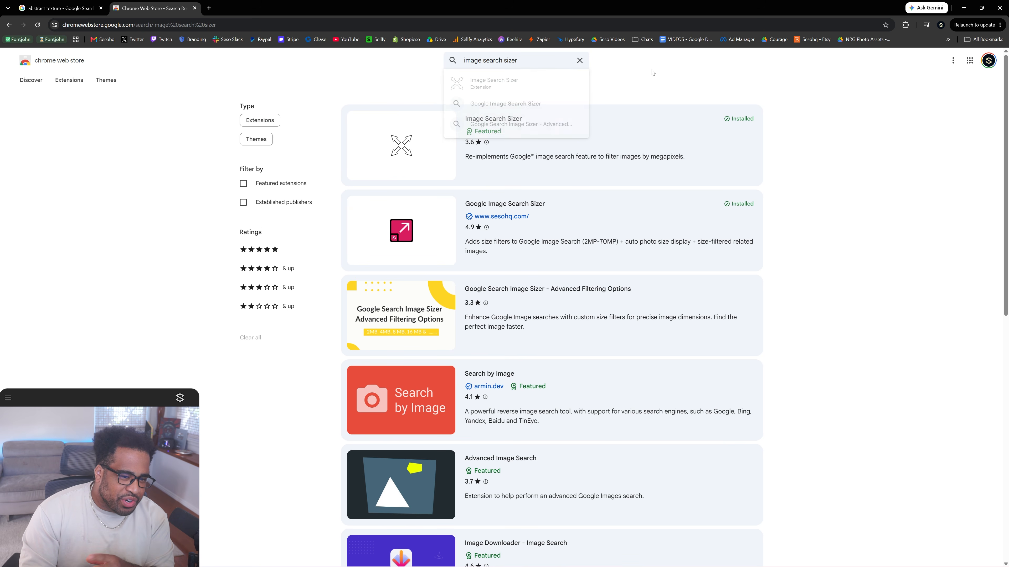
left_click(396, 242)
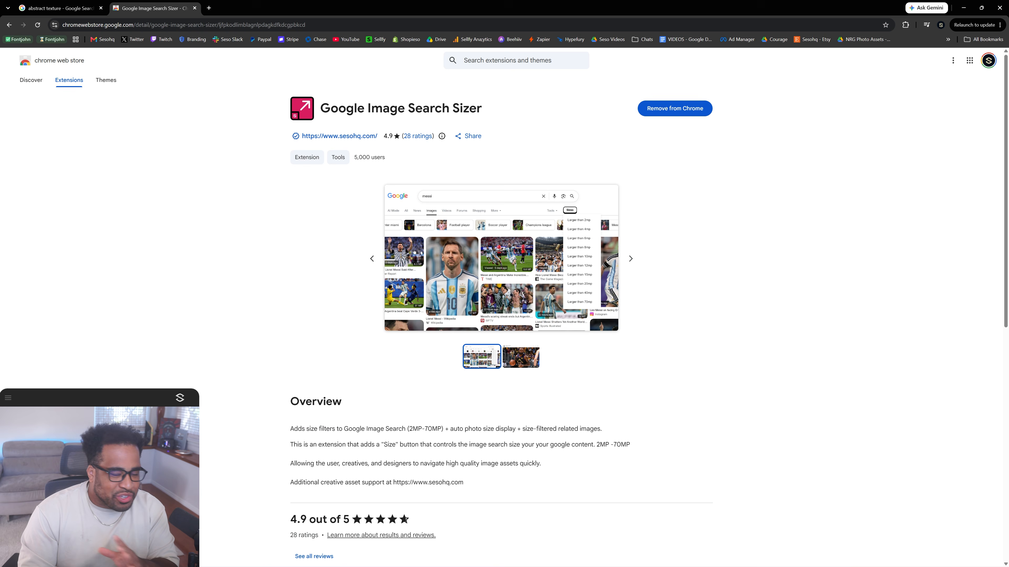
- Save the black and white urban texture image from the search results and open it as a document in Photoshop
key("ctrl+Tab")
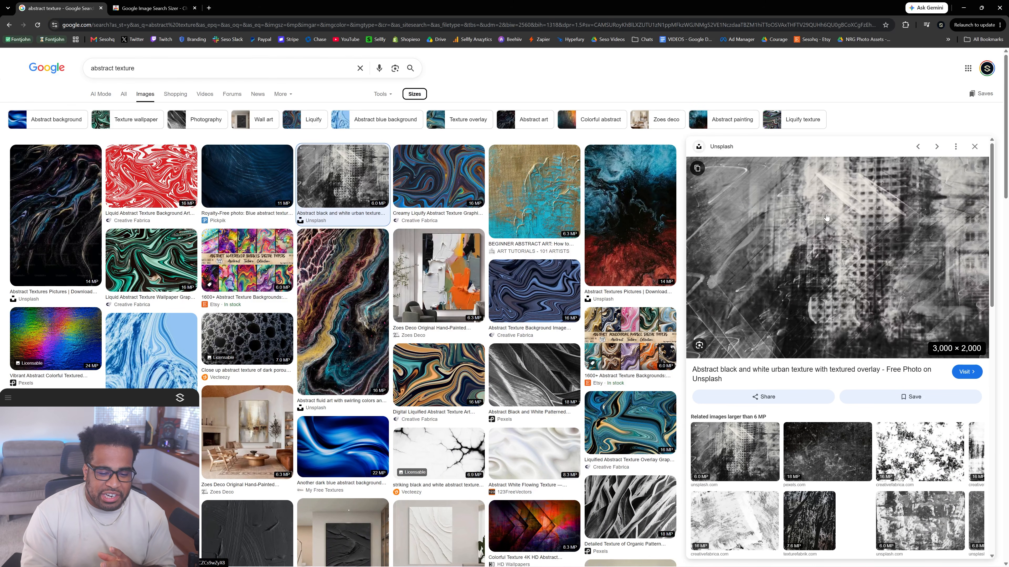
right_click(845, 215)
left_click(880, 332)
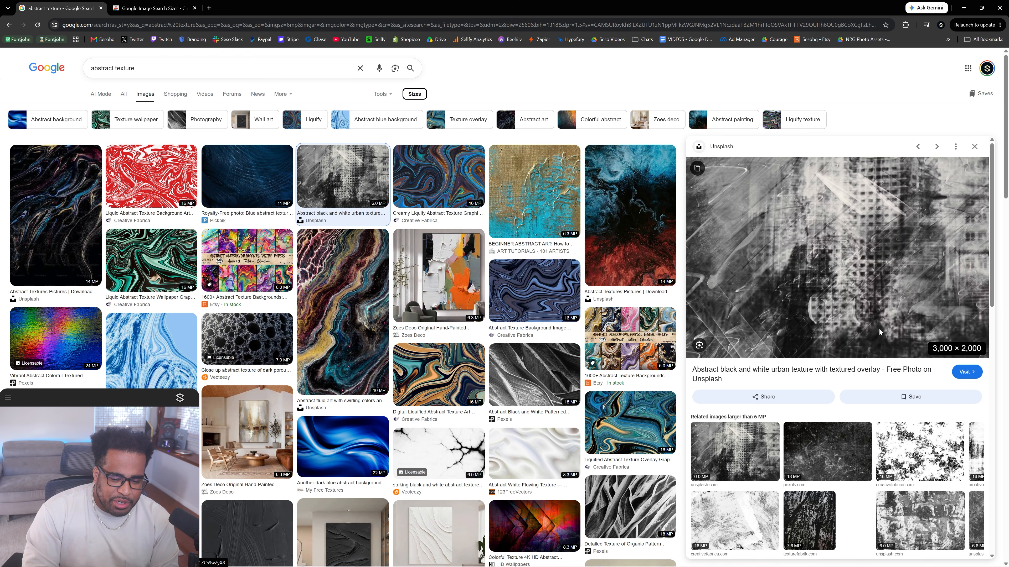
key("alt+Tab")
left_click_drag(83, 216, 202, 31)
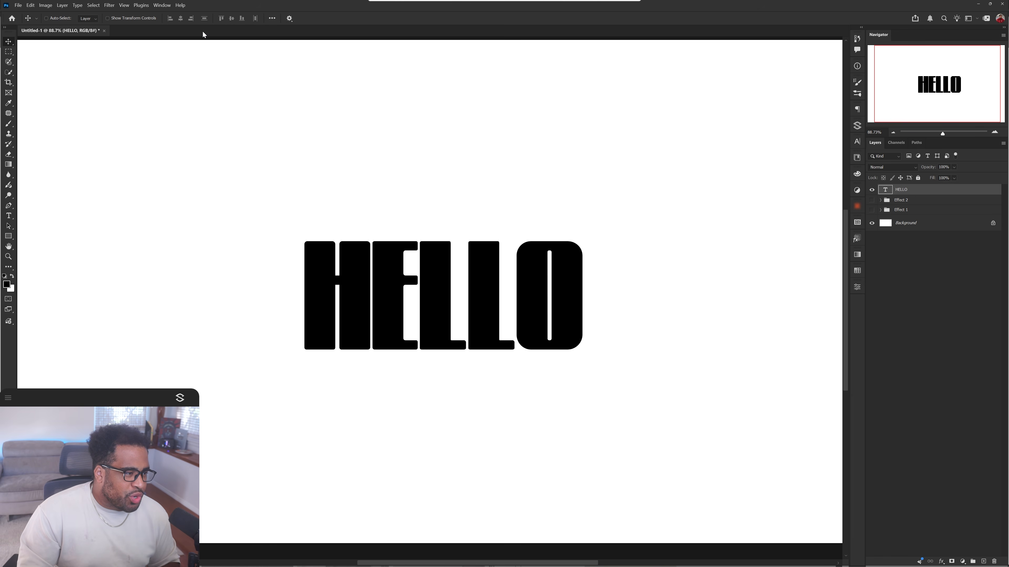
- Save the texture image in Photoshop PSD format as Texture2 in Downloads
left_click(18, 5)
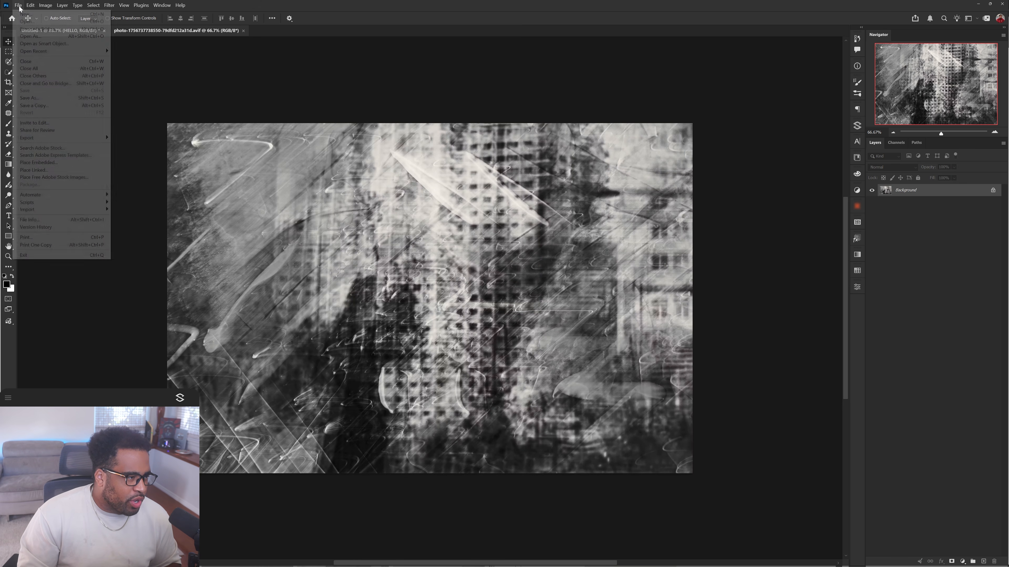
left_click(39, 98)
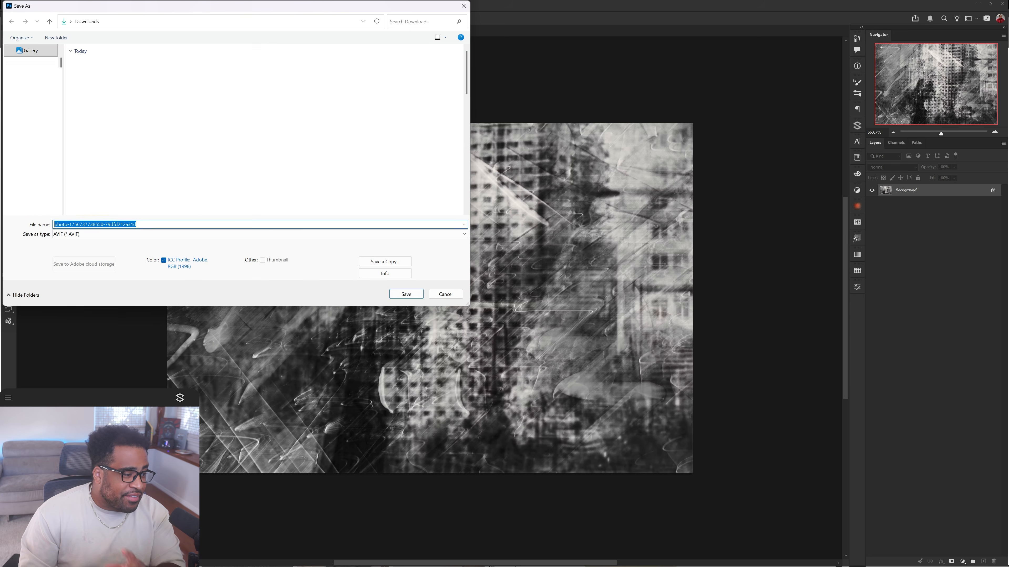
left_click(81, 234)
left_click(81, 242)
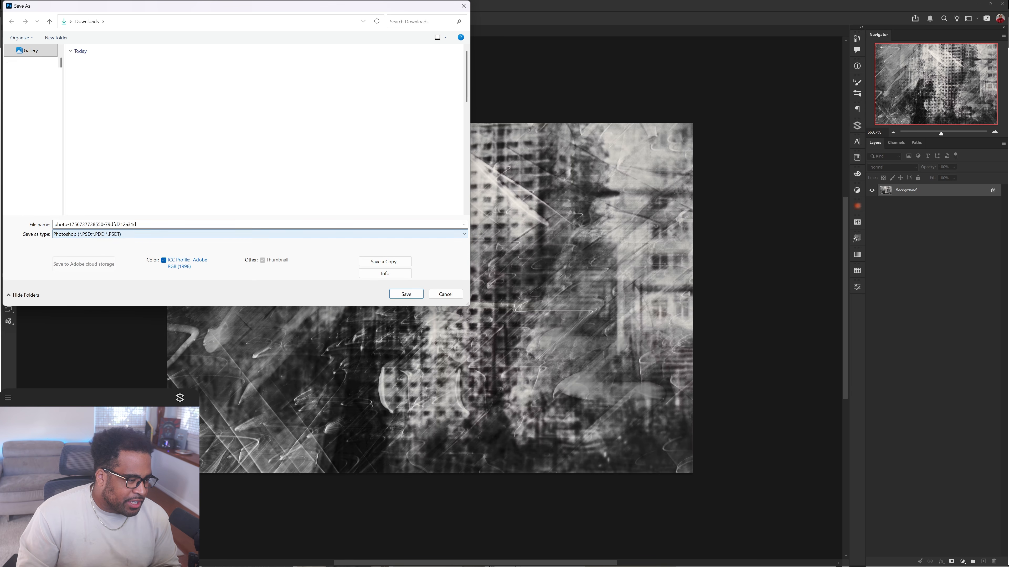
type("Texture")
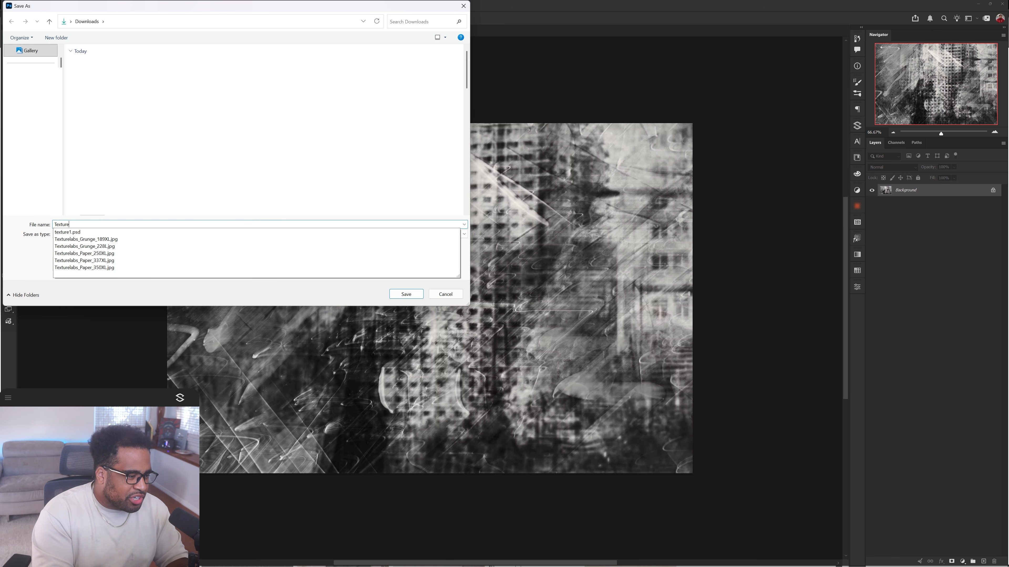
type("2")
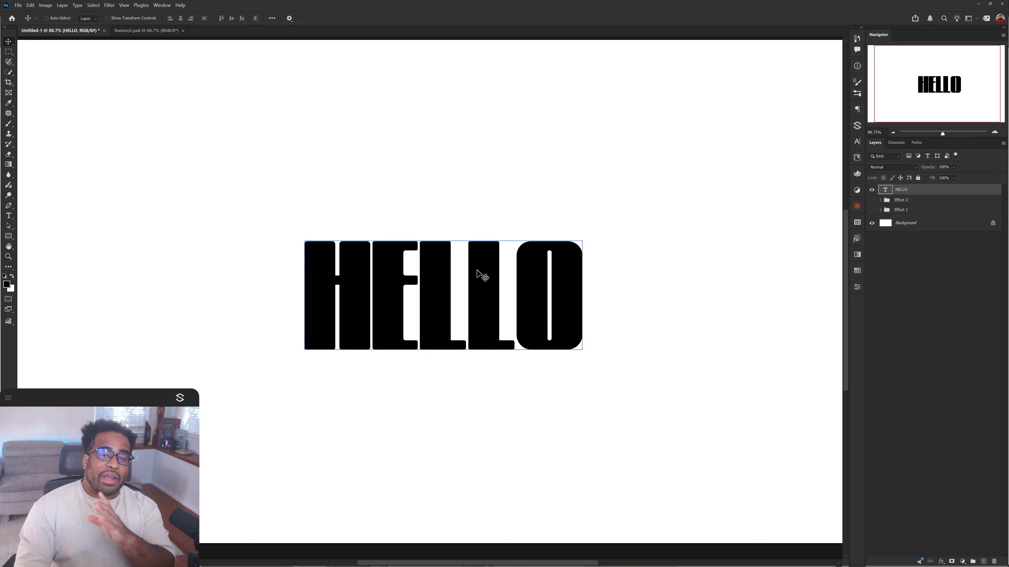
- Convert the HELLO text to a smart object and apply Displace with horizontal and vertical scale 10, using Texture2 as the displacement map
left_click_drag(478, 275, 531, 261)
key("ctrl+z")
left_click(109, 5)
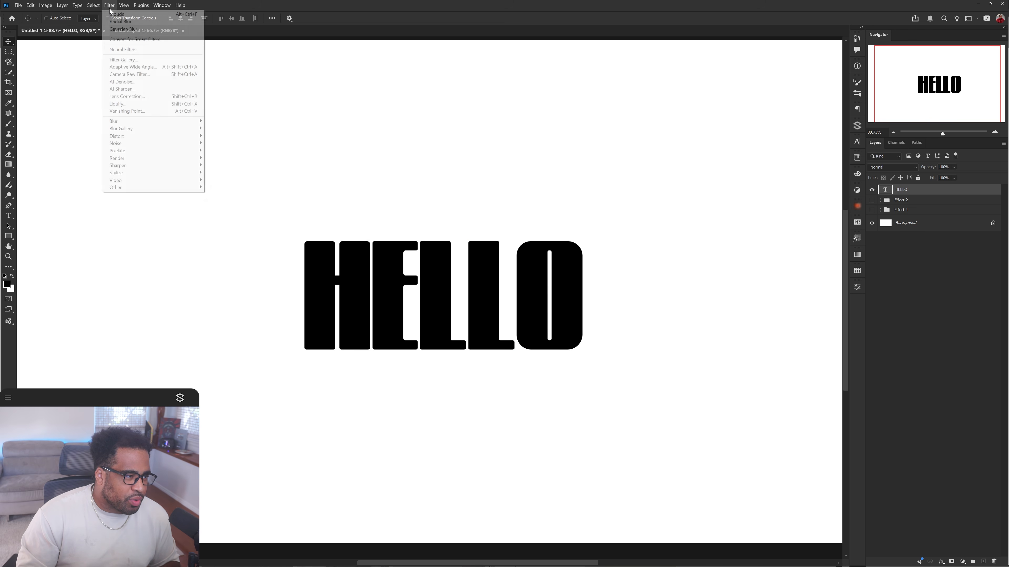
mouse_move(131, 137)
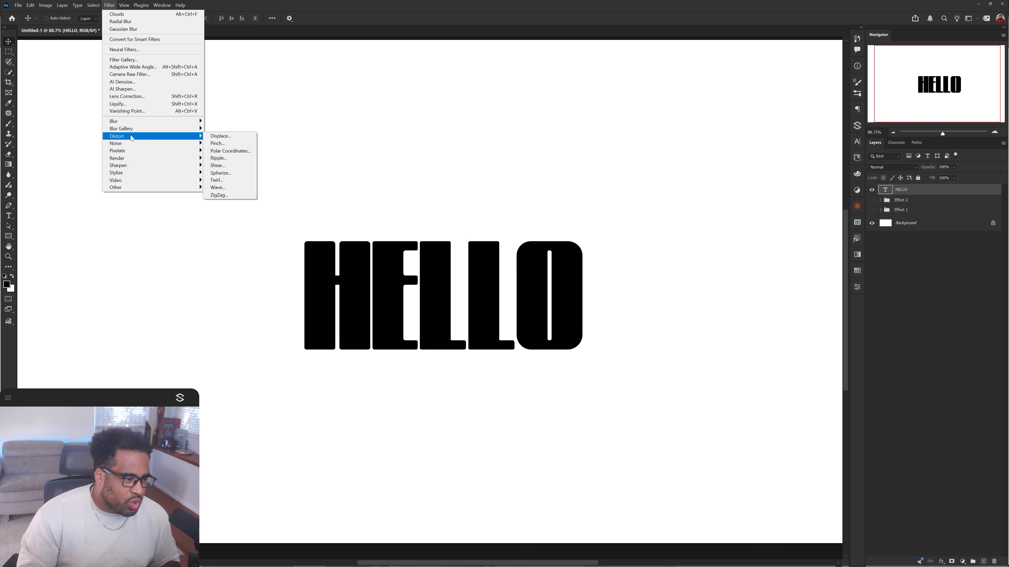
left_click(220, 136)
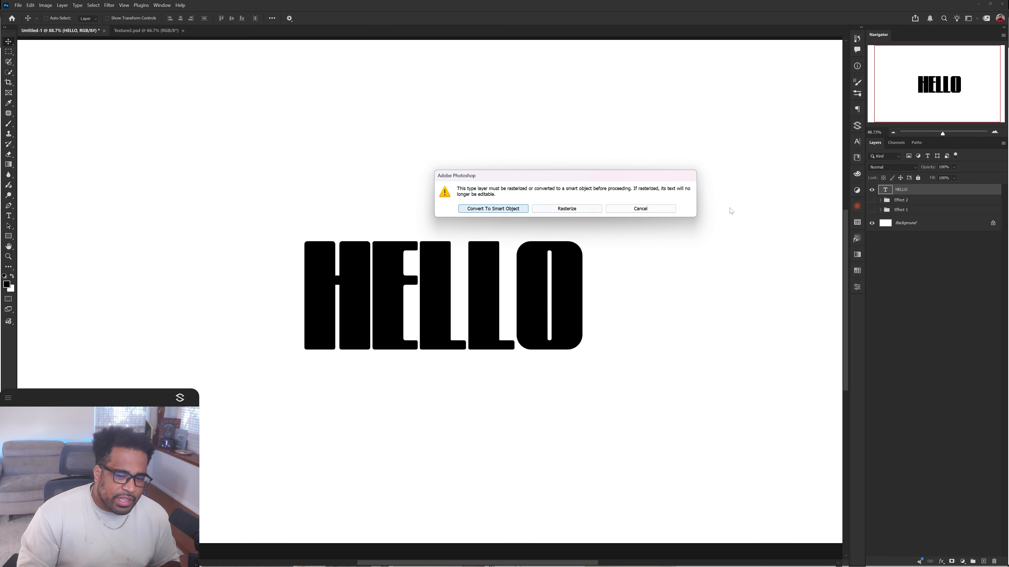
left_click(492, 209)
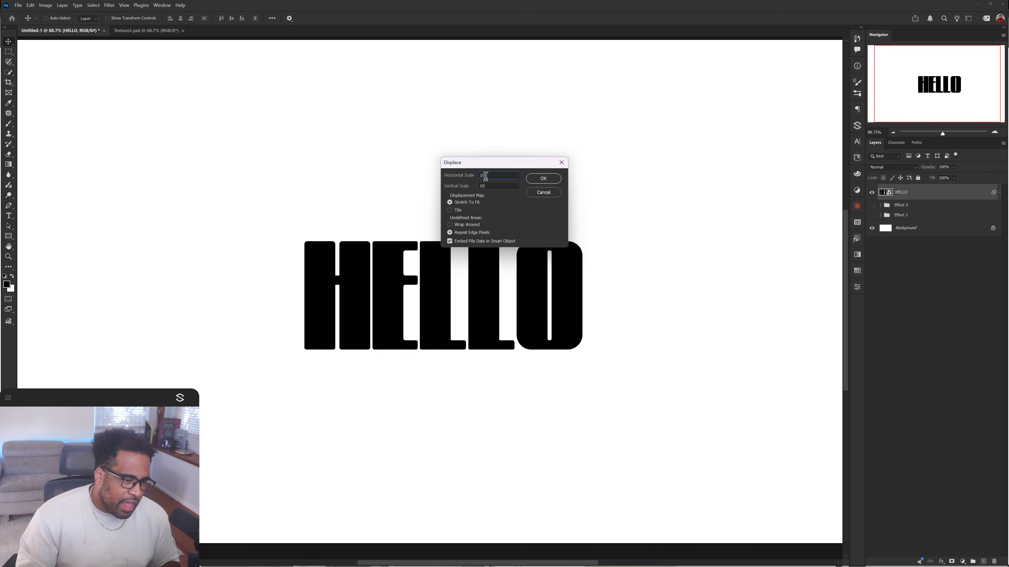
key("Tab")
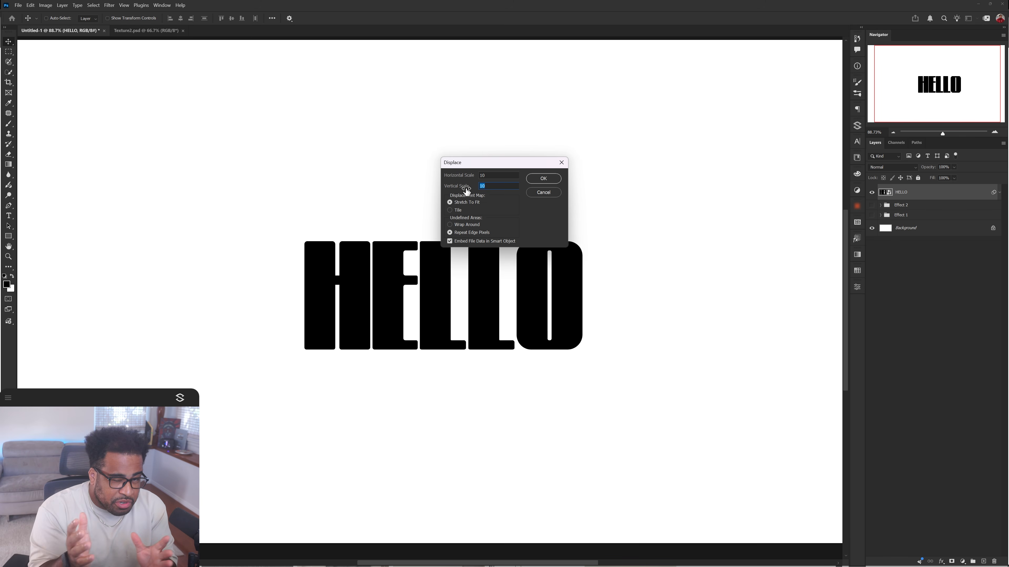
left_click(543, 178)
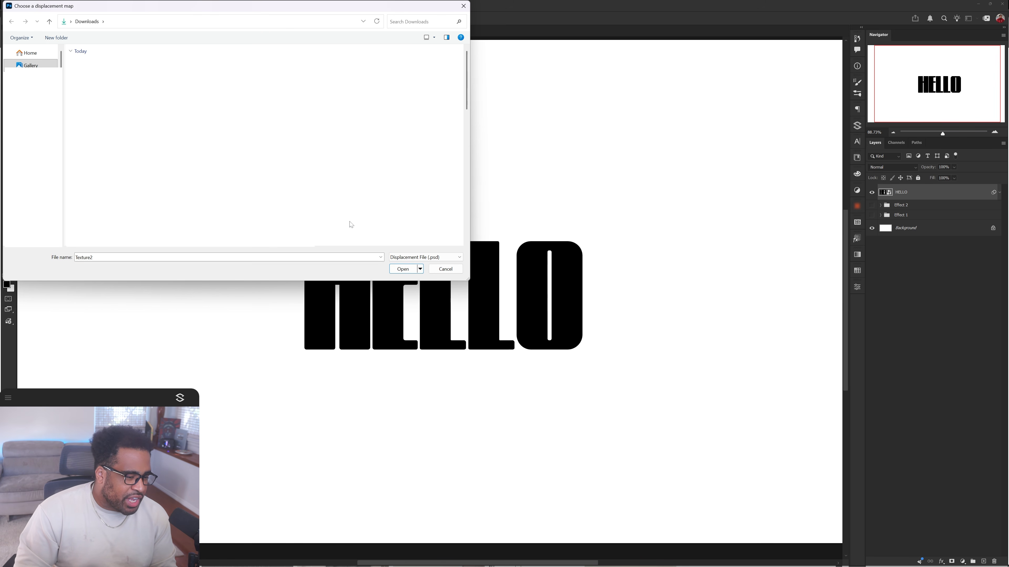
left_click(403, 269)
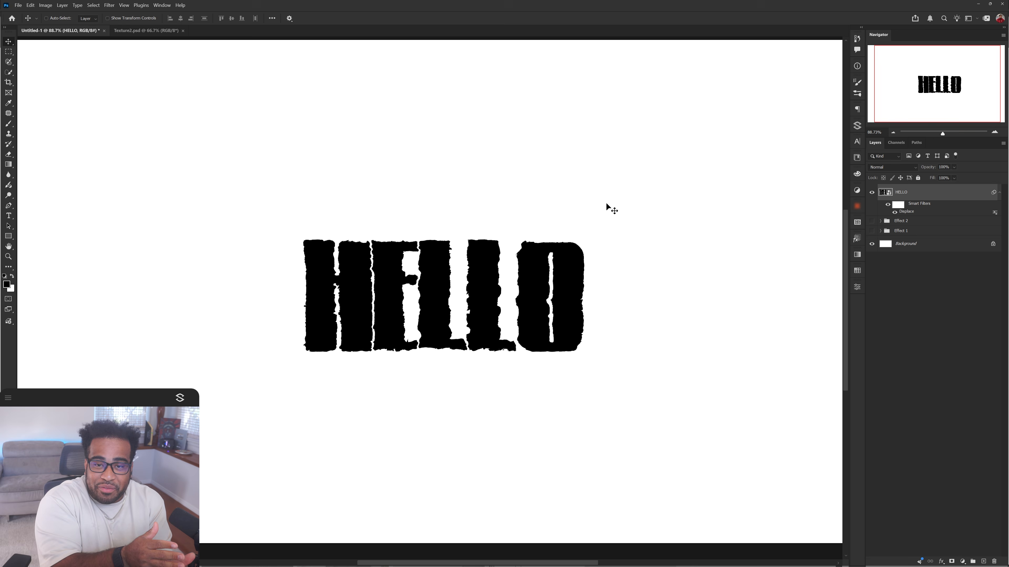
- Edit the HELLO layer's Displace smart filter to use texture3 as the displacement map
double_click(906, 211)
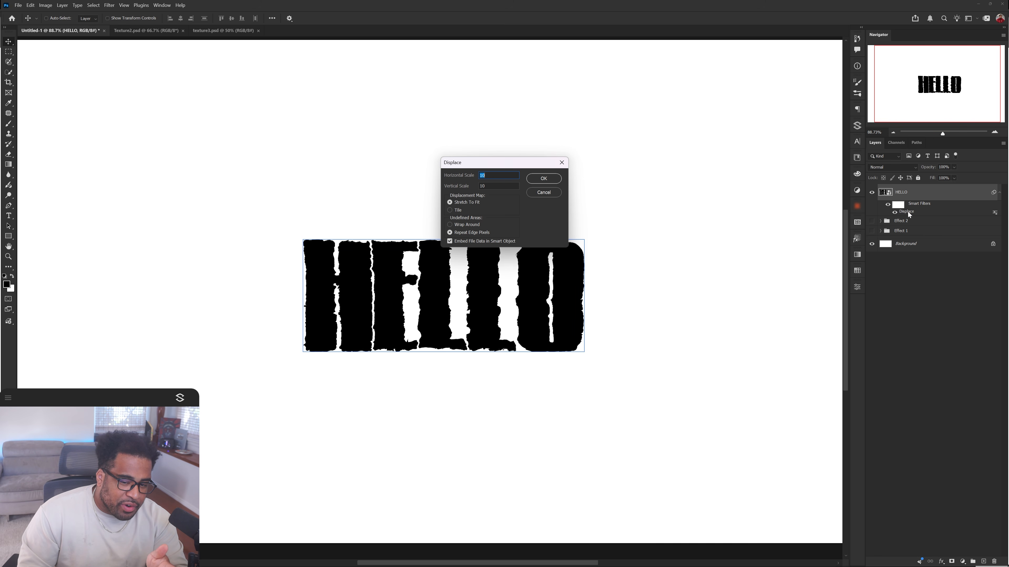
left_click(543, 178)
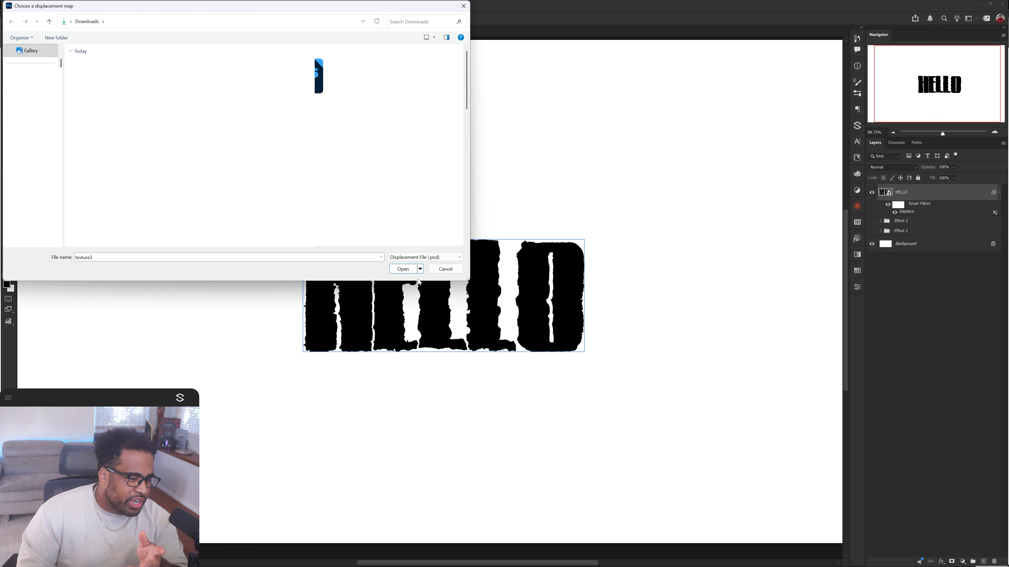
left_click(413, 270)
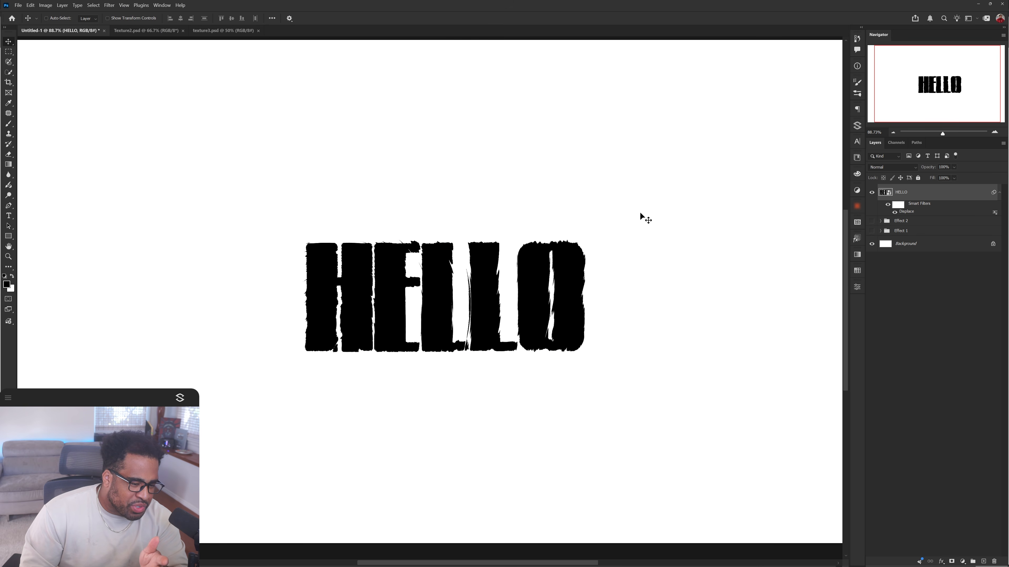
- Reapply the Displace smart filter with stronger scaling and a displacement map to distort the HELLO letters more heavily
double_click(904, 211)
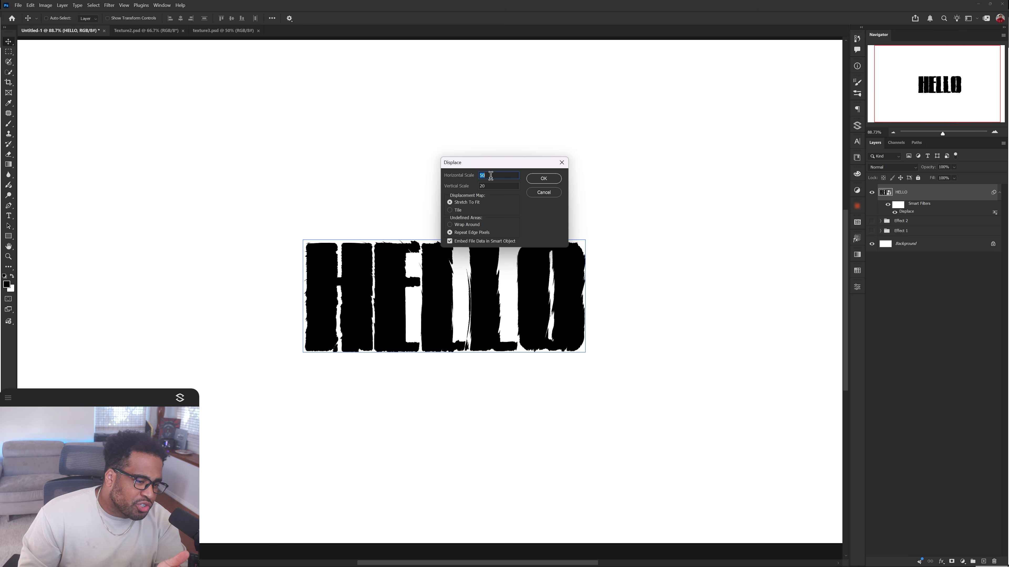
left_click(543, 179)
left_click(402, 269)
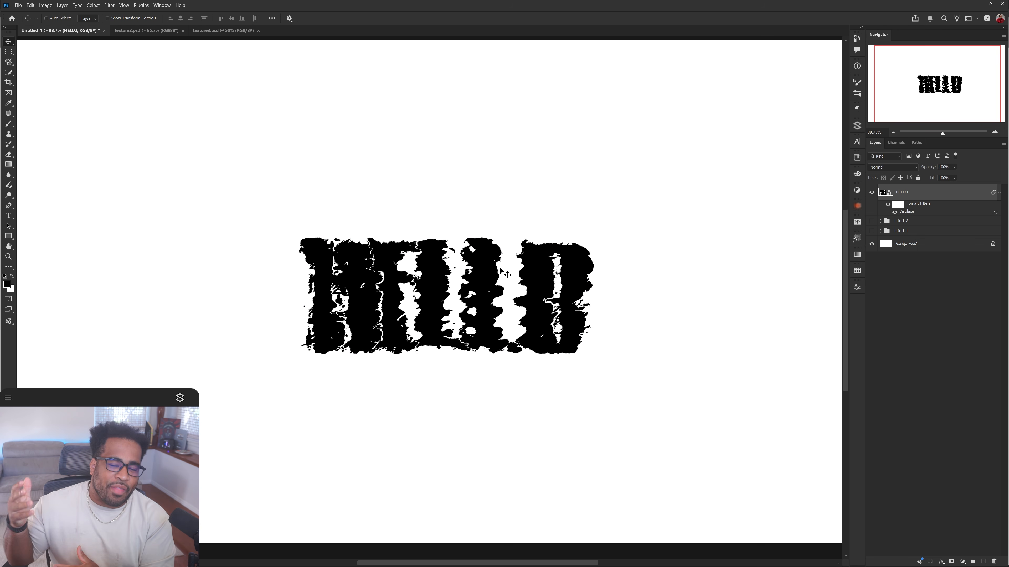
scroll(541, 250, "right", 1)
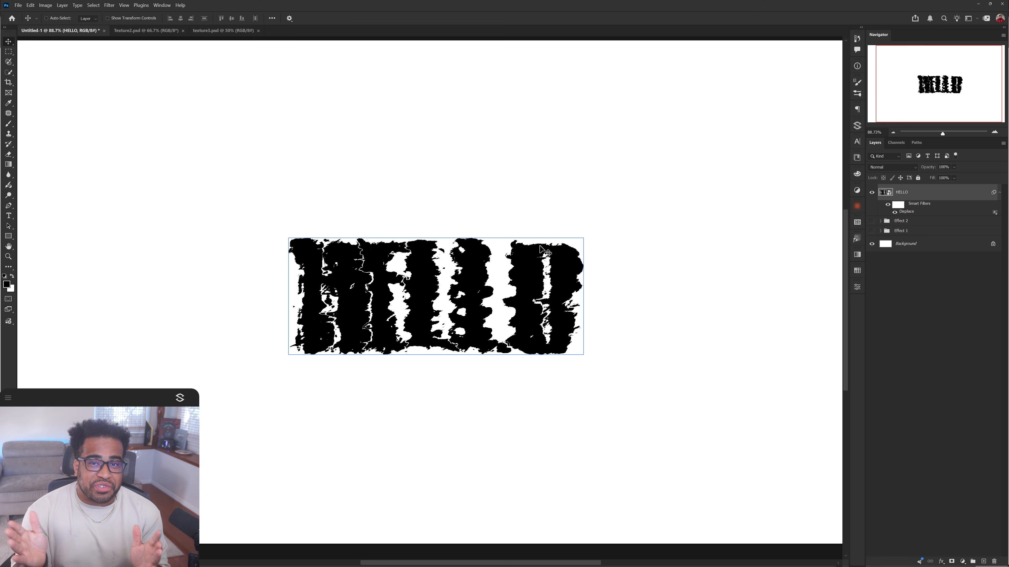